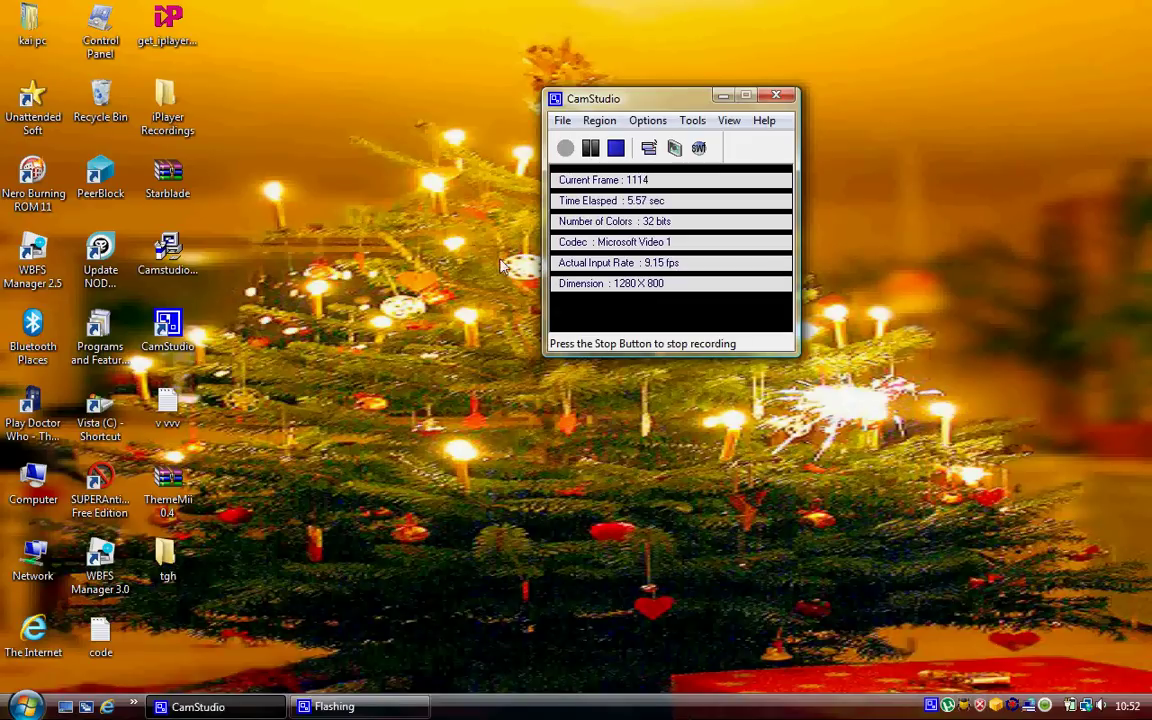
Search Google for 'bbc iplayer' in Internet Explorer and open the iPlayer TV Home result
{"action": "left_click", "coordinate": [108, 707]}
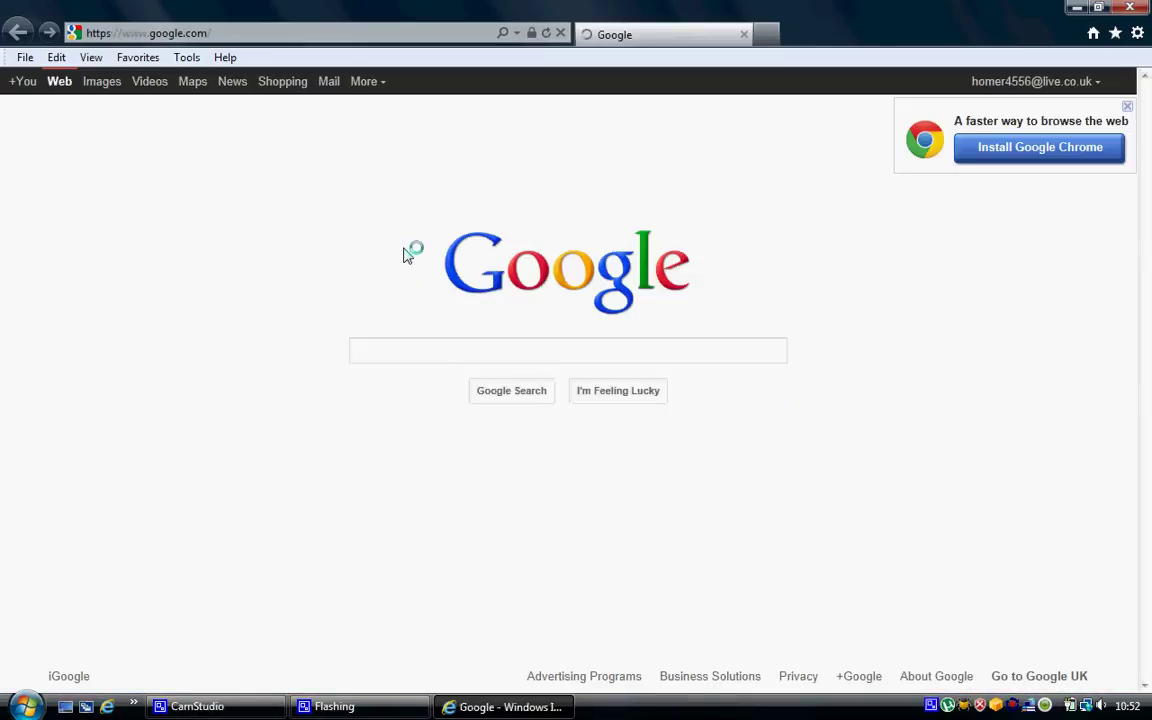
{"action": "type", "text": "bbc"}
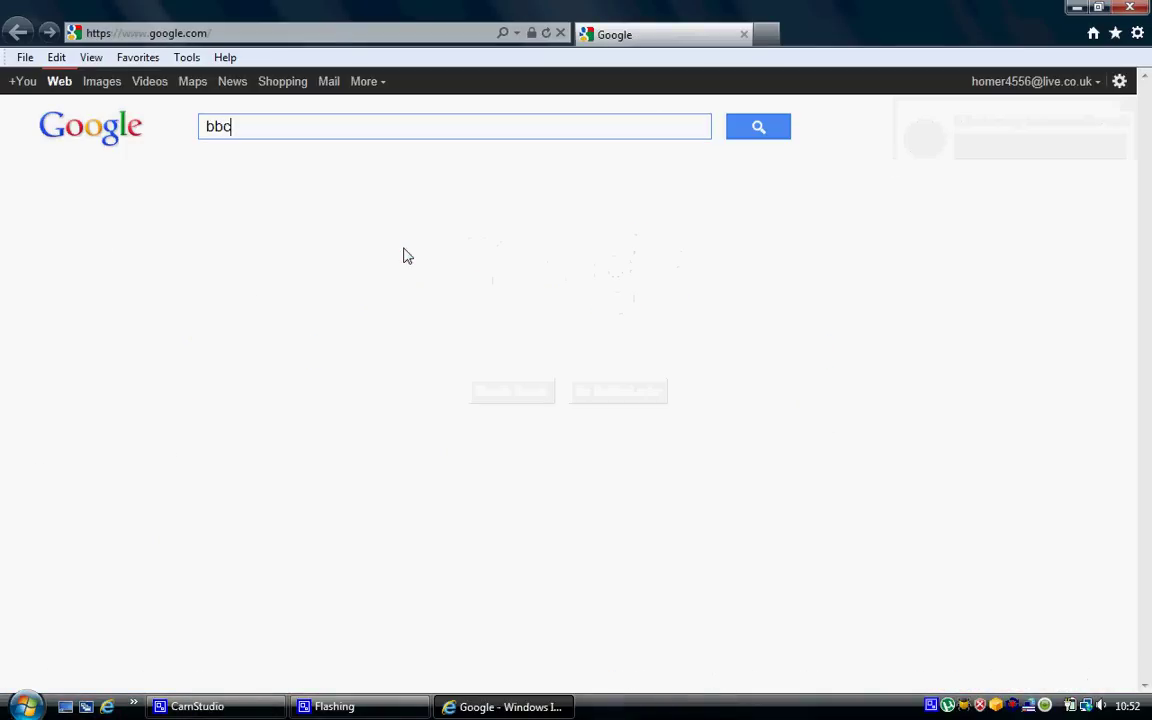
{"action": "type", "text": " iplayer"}
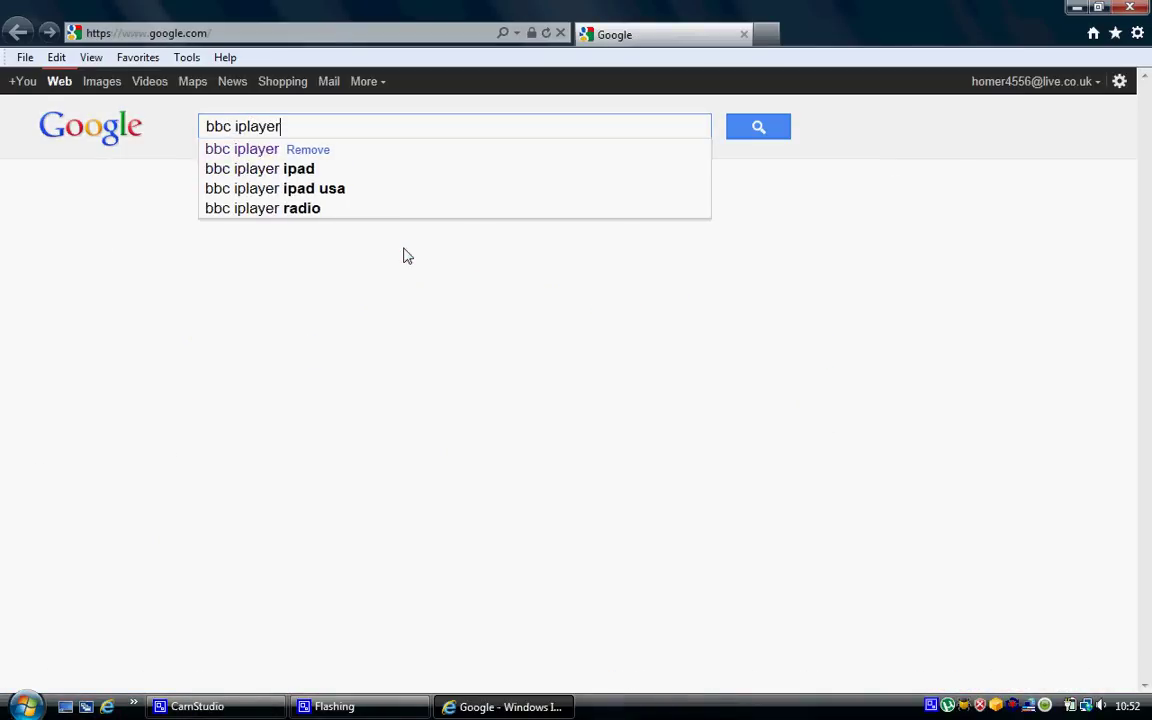
{"action": "key", "text": "Return"}
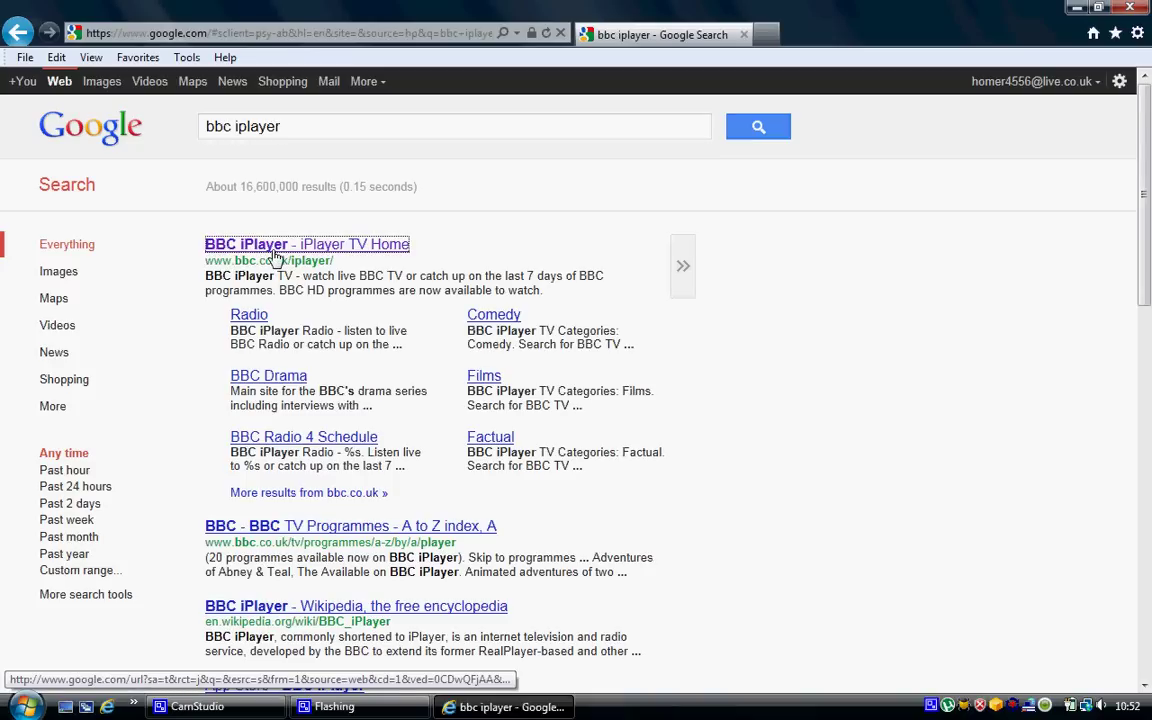
{"action": "left_click", "coordinate": [272, 248]}
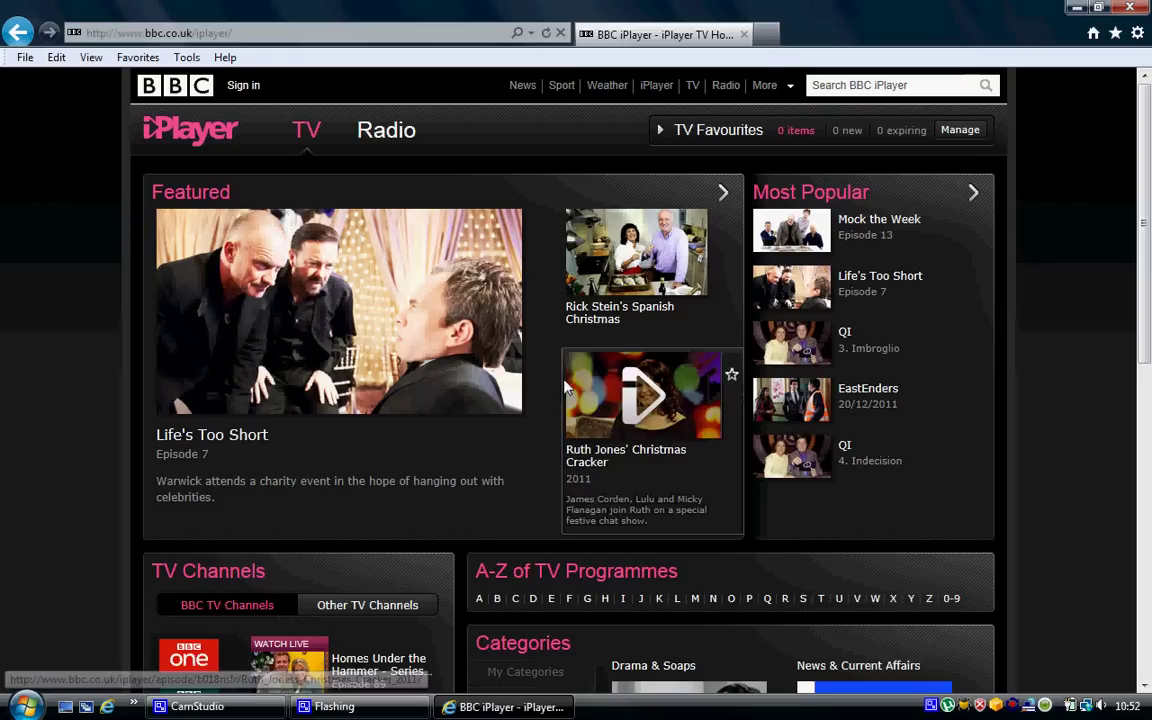
Open the featured Life's Too Short Series 1, Episode 7 page from the iPlayer home page
{"action": "left_click", "coordinate": [239, 440]}
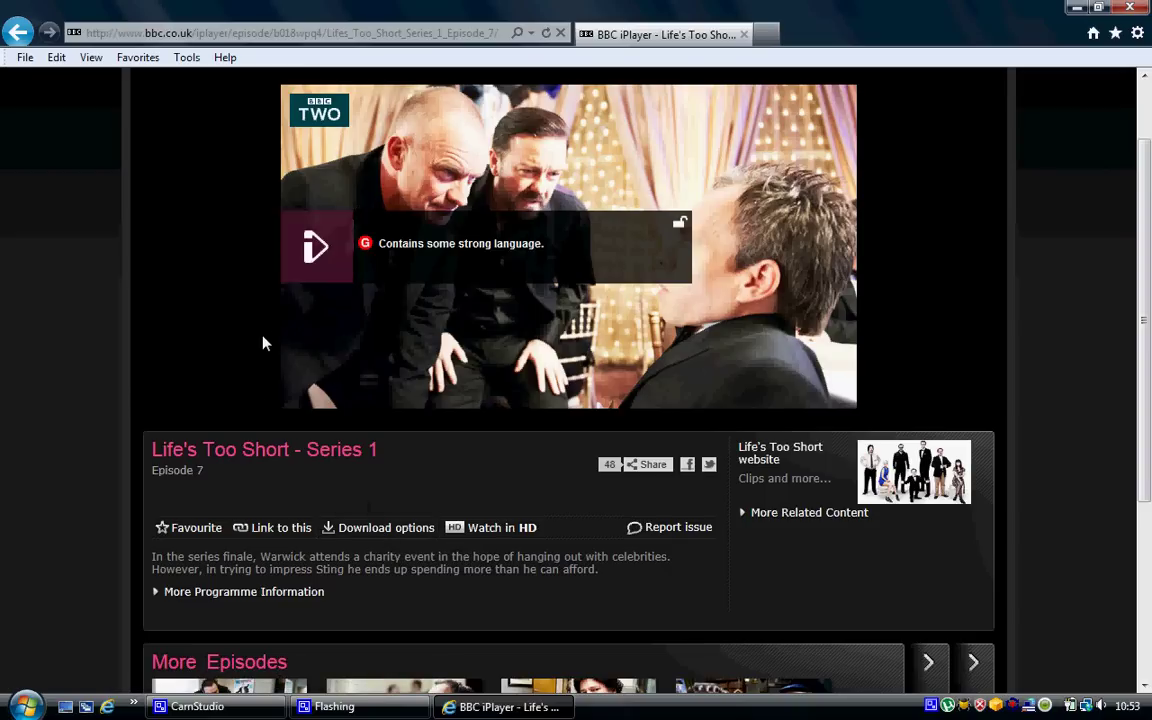
{"action": "left_click", "coordinate": [25, 706]}
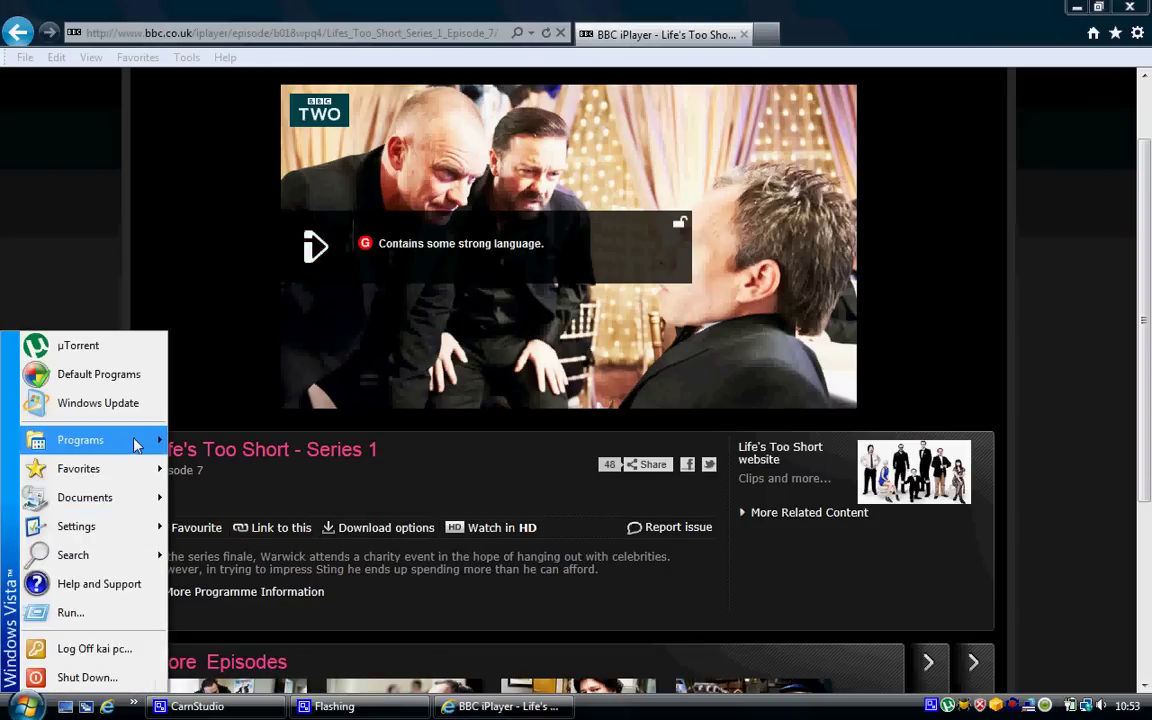
Launch Get_iPlayer from Start > Programs > get_iplayer
{"action": "mouse_move", "coordinate": [137, 445]}
{"action": "mouse_move", "coordinate": [312, 232]}
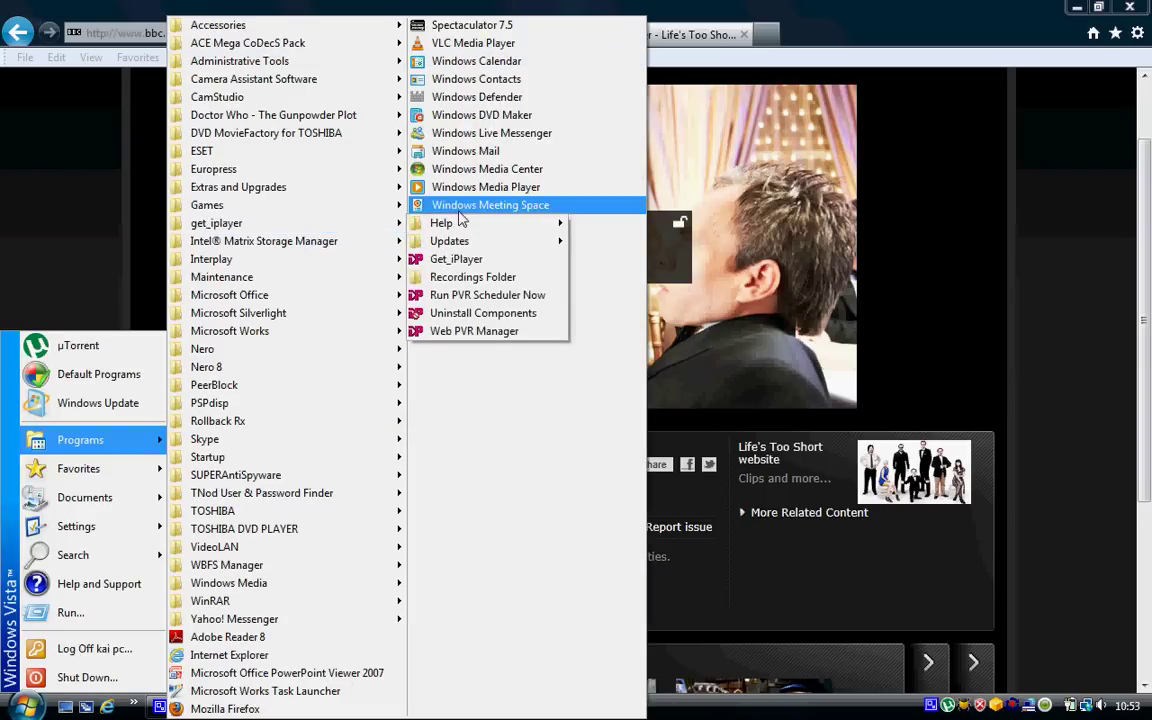
{"action": "left_click", "coordinate": [457, 259]}
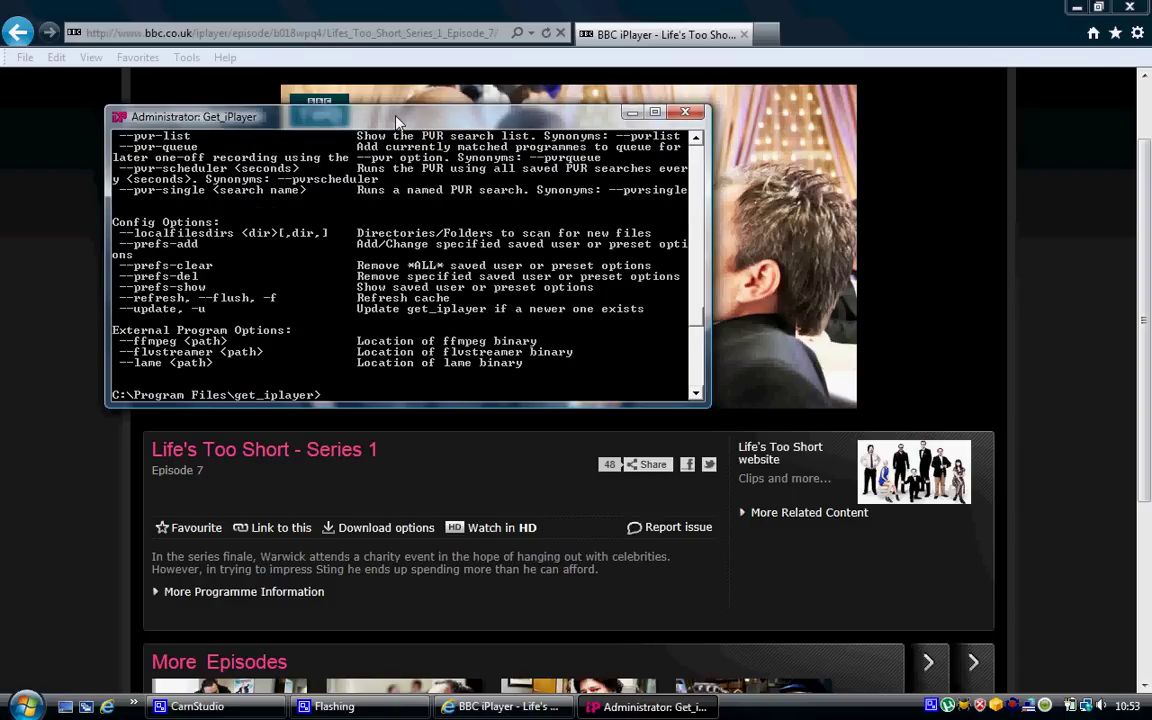
Search get_iplayer for 'life too short' and review the 17 results, episodes numbered 406-412
{"action": "left_click_drag", "start_coordinate": [395, 122], "coordinate": [707, 82]}
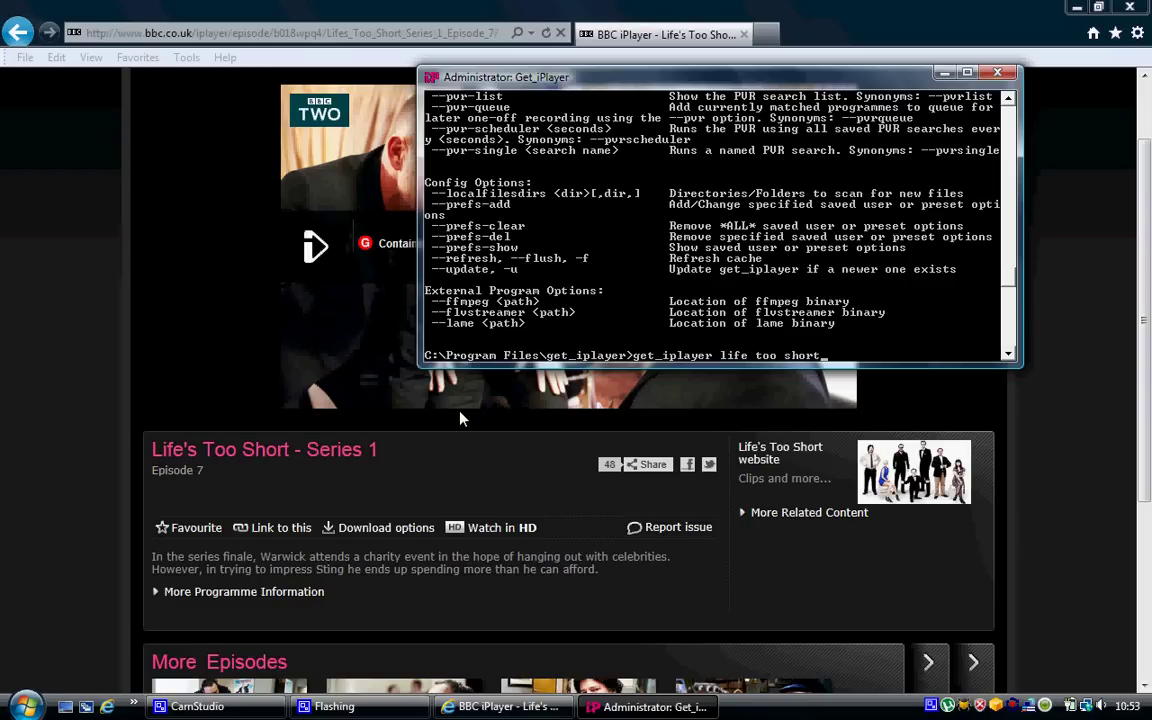
{"action": "key", "text": "Return"}
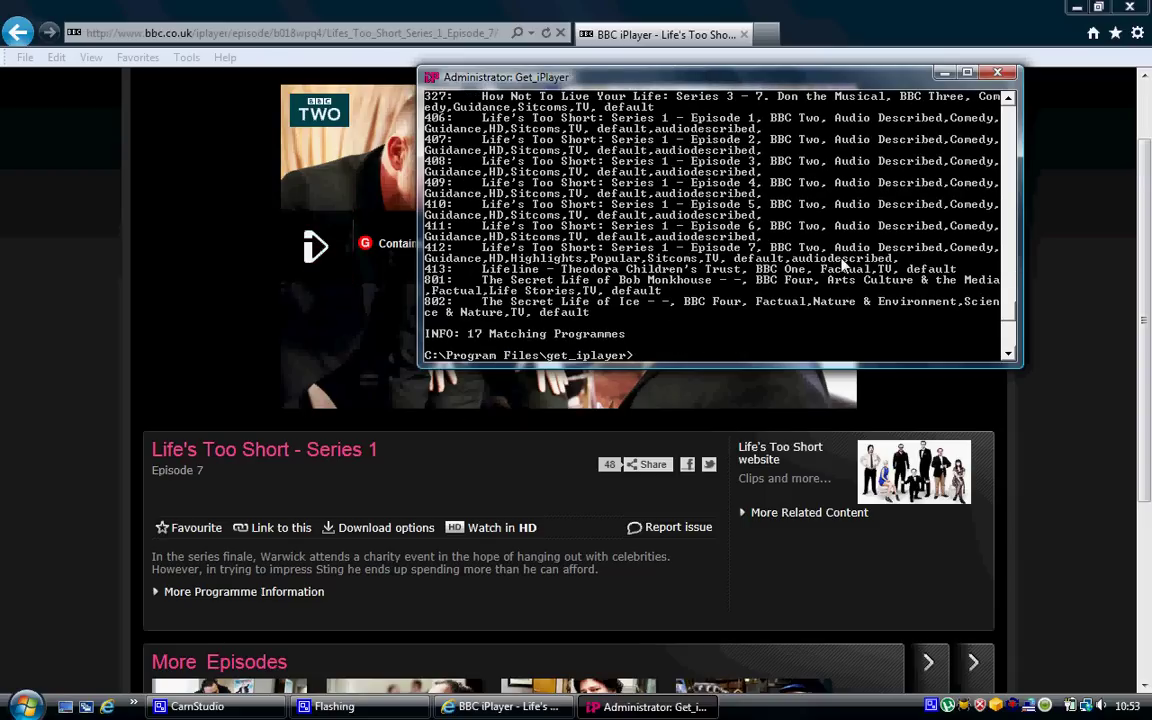
{"action": "scroll", "coordinate": [758, 233], "scroll_direction": "up", "scroll_amount": 3}
{"action": "scroll", "coordinate": [843, 265], "scroll_direction": "up", "scroll_amount": 2}
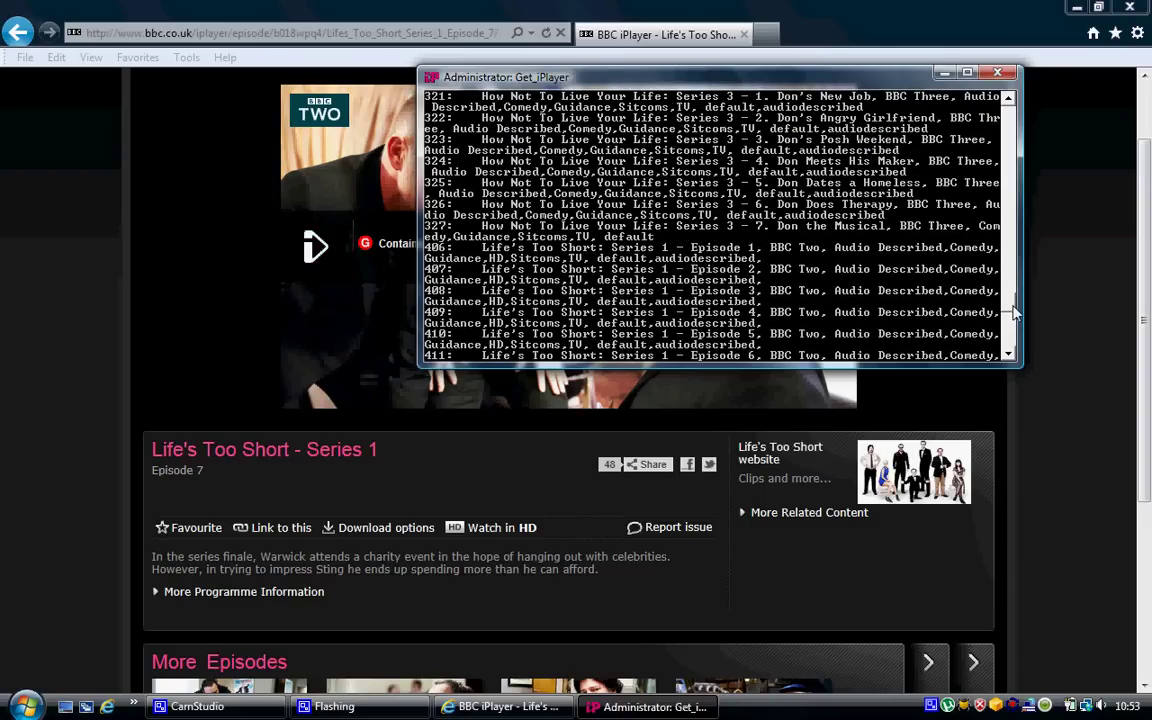
{"action": "scroll", "coordinate": [1008, 305], "scroll_direction": "up", "scroll_amount": 3}
{"action": "scroll", "coordinate": [1008, 305], "scroll_direction": "up", "scroll_amount": 1}
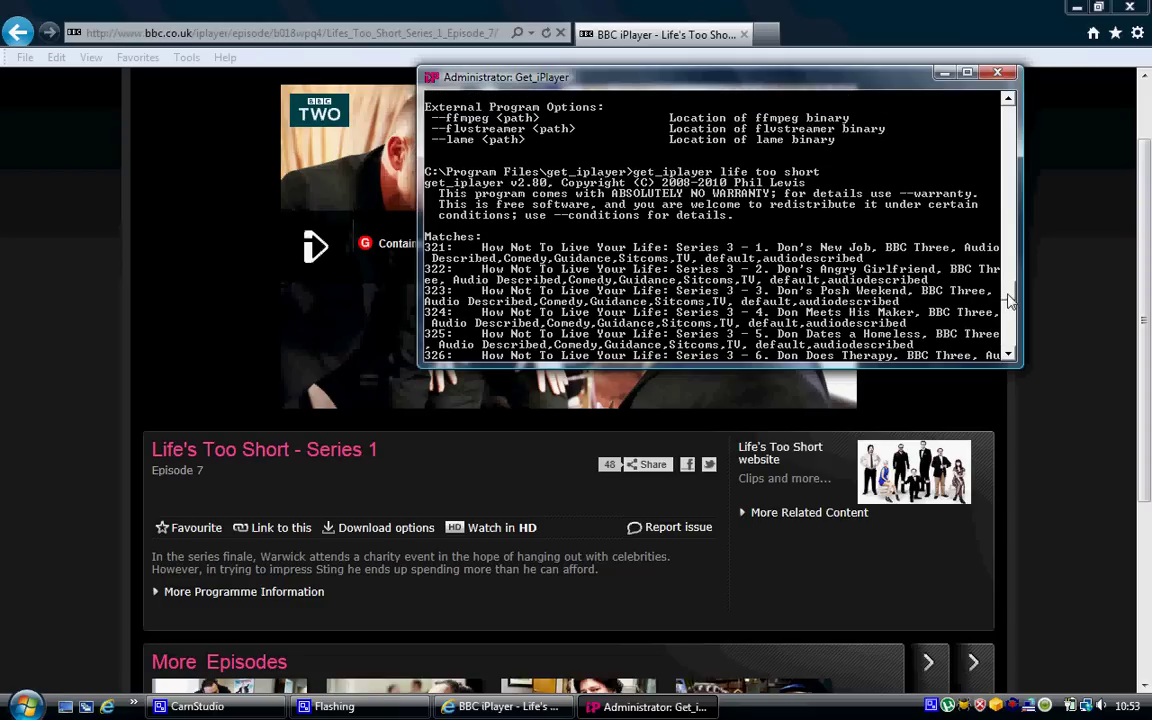
{"action": "scroll", "coordinate": [1008, 305], "scroll_direction": "down", "scroll_amount": 11}
{"action": "scroll", "coordinate": [1008, 306], "scroll_direction": "up", "scroll_amount": 8}
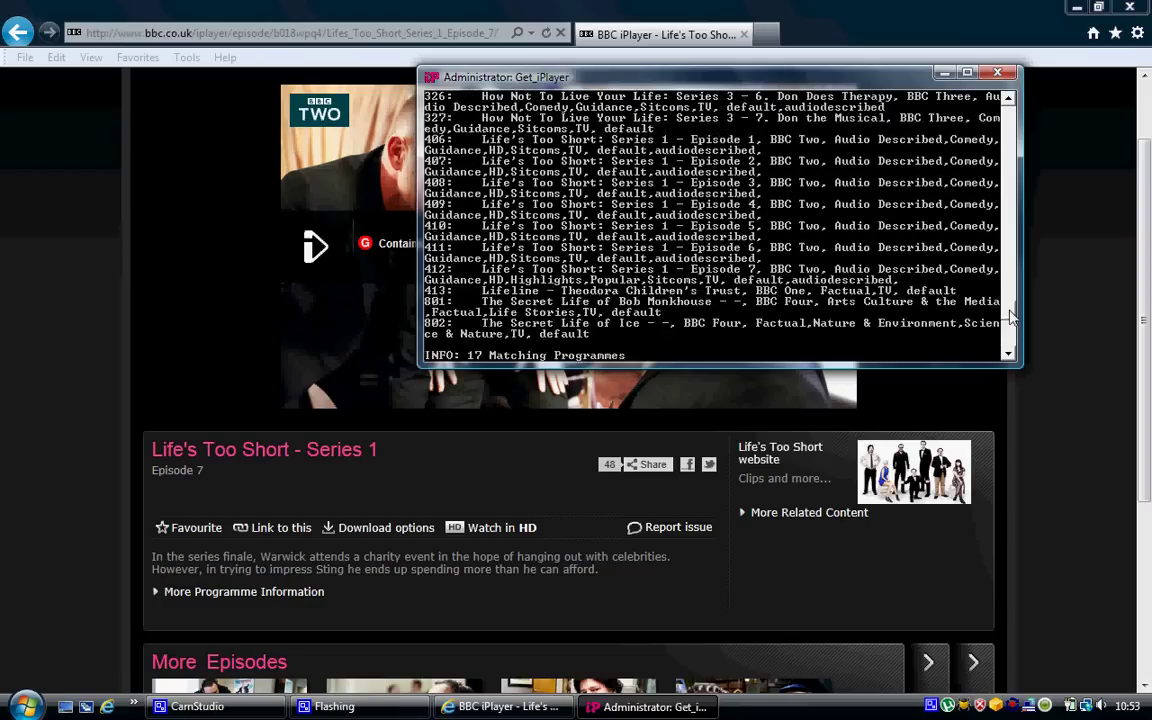
{"action": "scroll", "coordinate": [1008, 305], "scroll_direction": "down", "scroll_amount": 12}
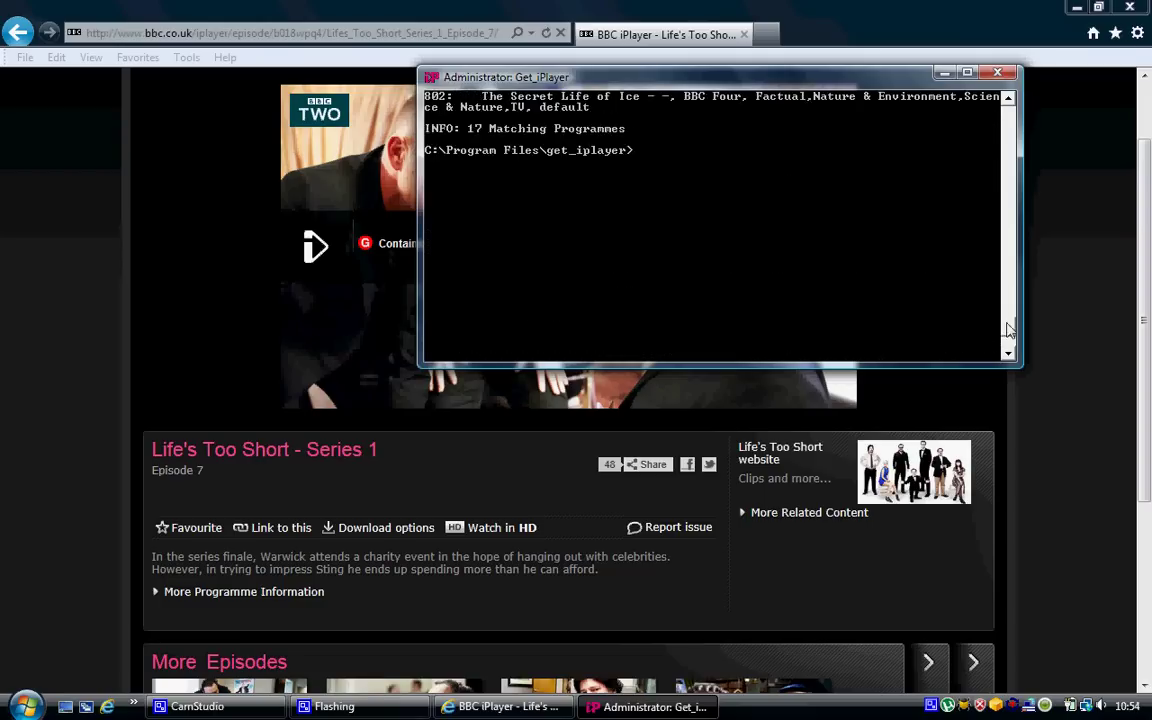
{"action": "scroll", "coordinate": [1008, 320], "scroll_direction": "up", "scroll_amount": 6}
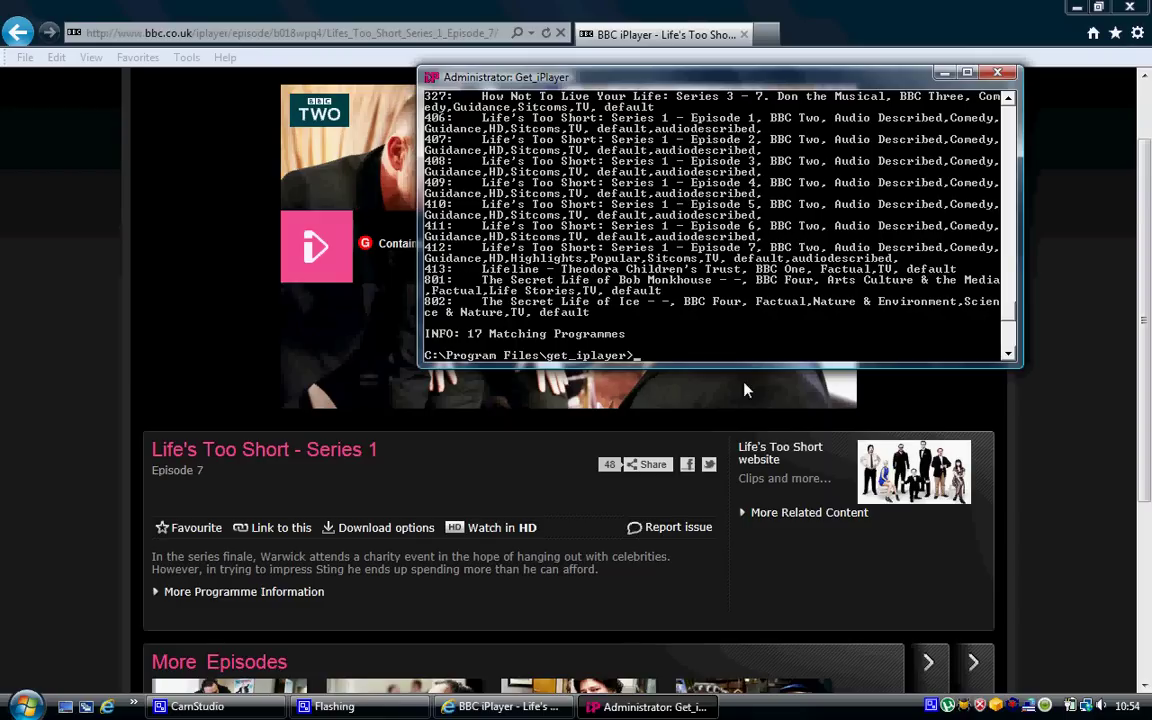
Download programme 412, Life's Too Short Episode 7, with 'get_iplayer --get 412'
{"action": "type", "text": "get_iplayer --get 412"}
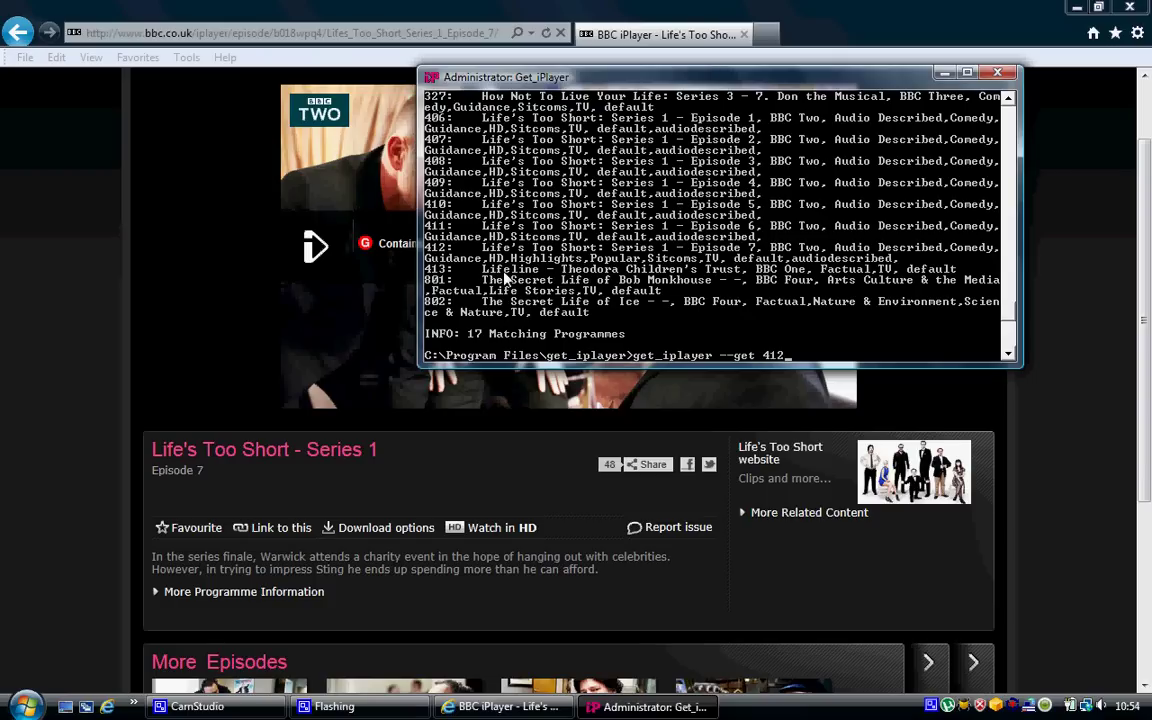
{"action": "key", "text": "Return"}
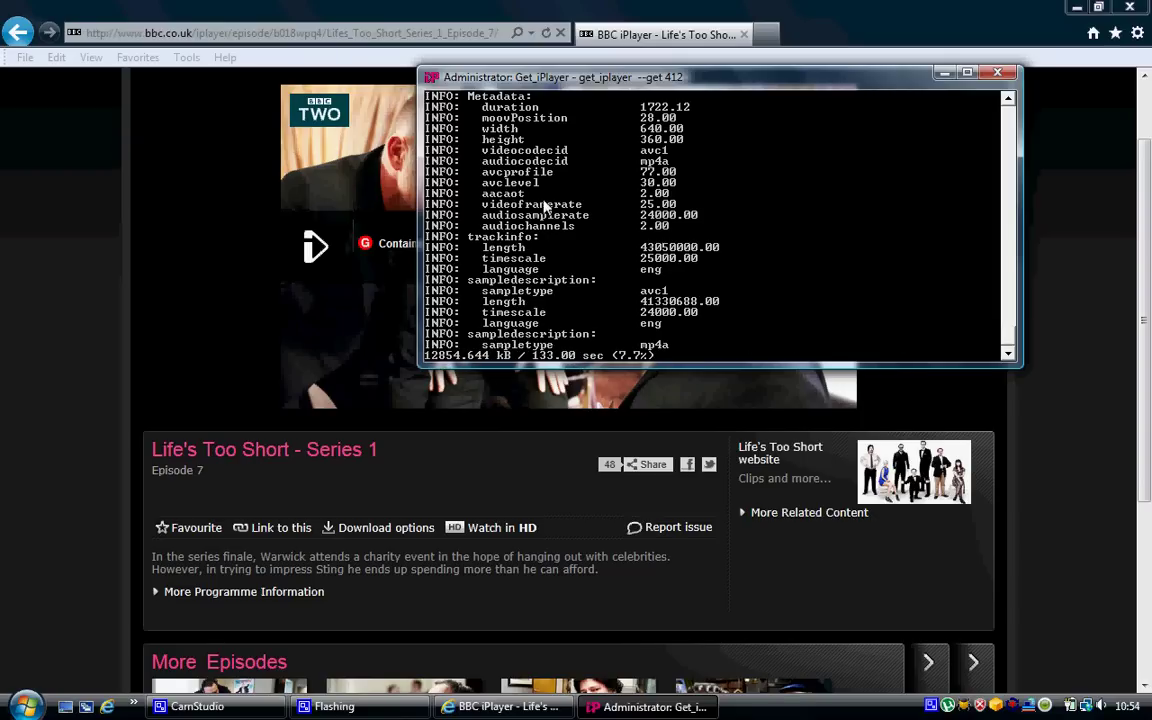
{"action": "scroll", "coordinate": [564, 220], "scroll_direction": "up", "scroll_amount": 1}
{"action": "scroll", "coordinate": [632, 260], "scroll_direction": "up", "scroll_amount": 1}
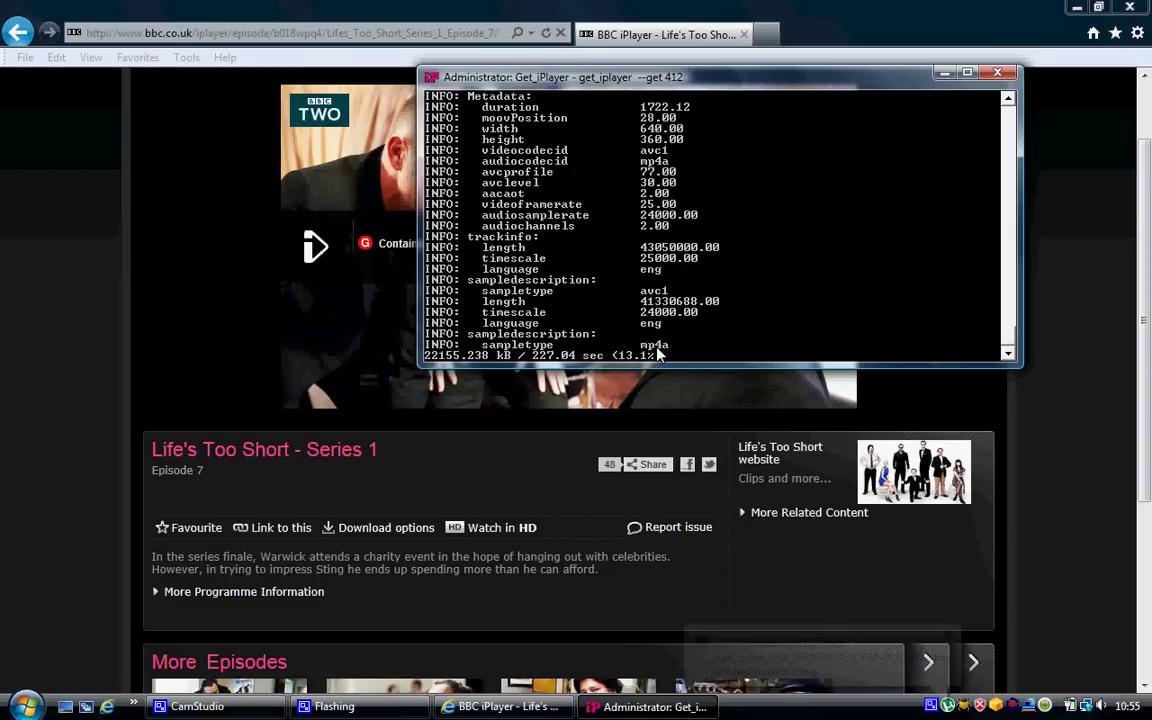
{"action": "left_click", "coordinate": [24, 706]}
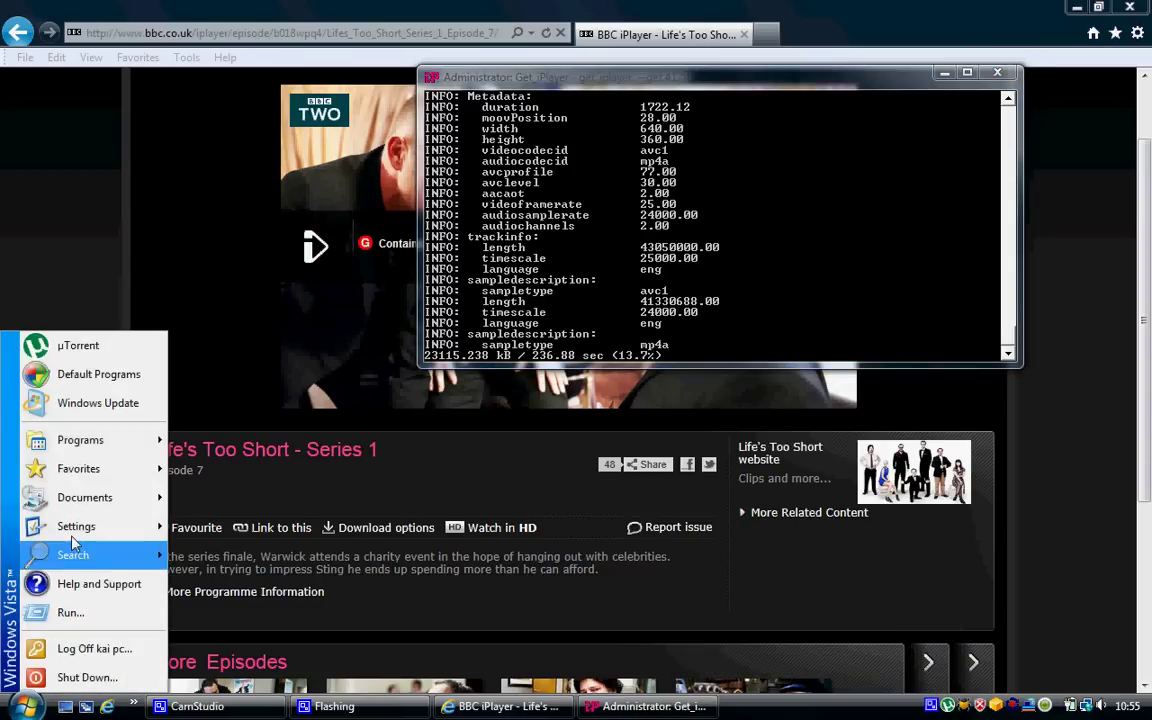
{"action": "mouse_move", "coordinate": [140, 440]}
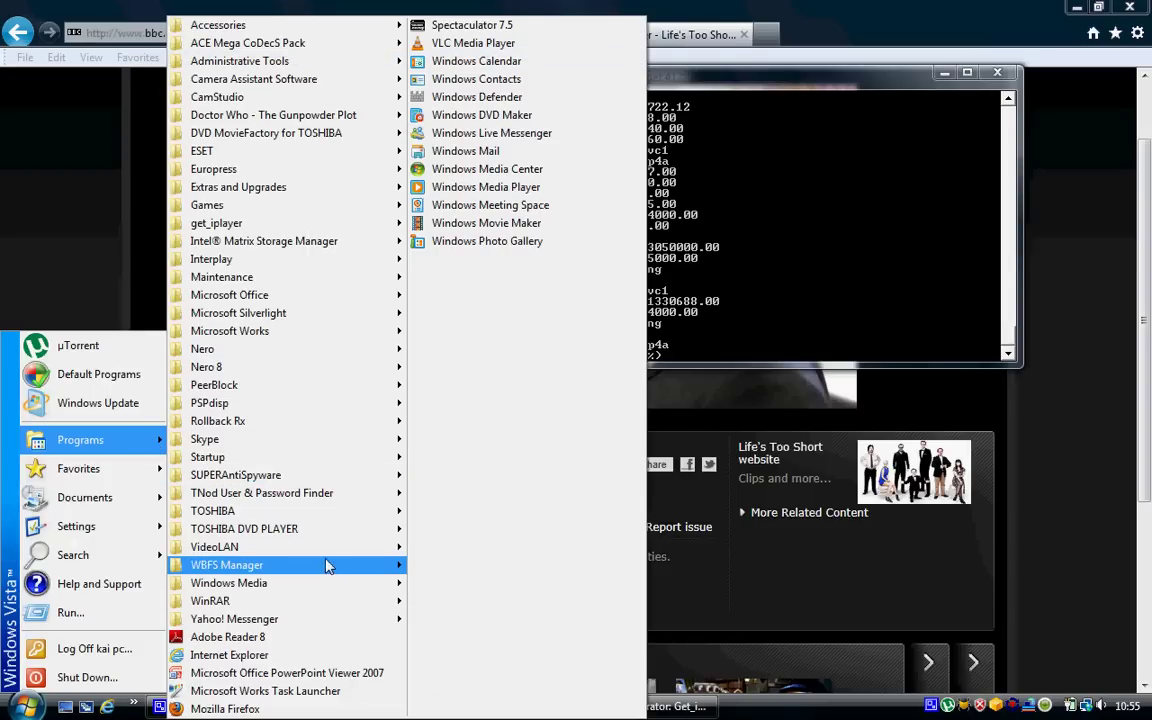
{"action": "mouse_move", "coordinate": [329, 547]}
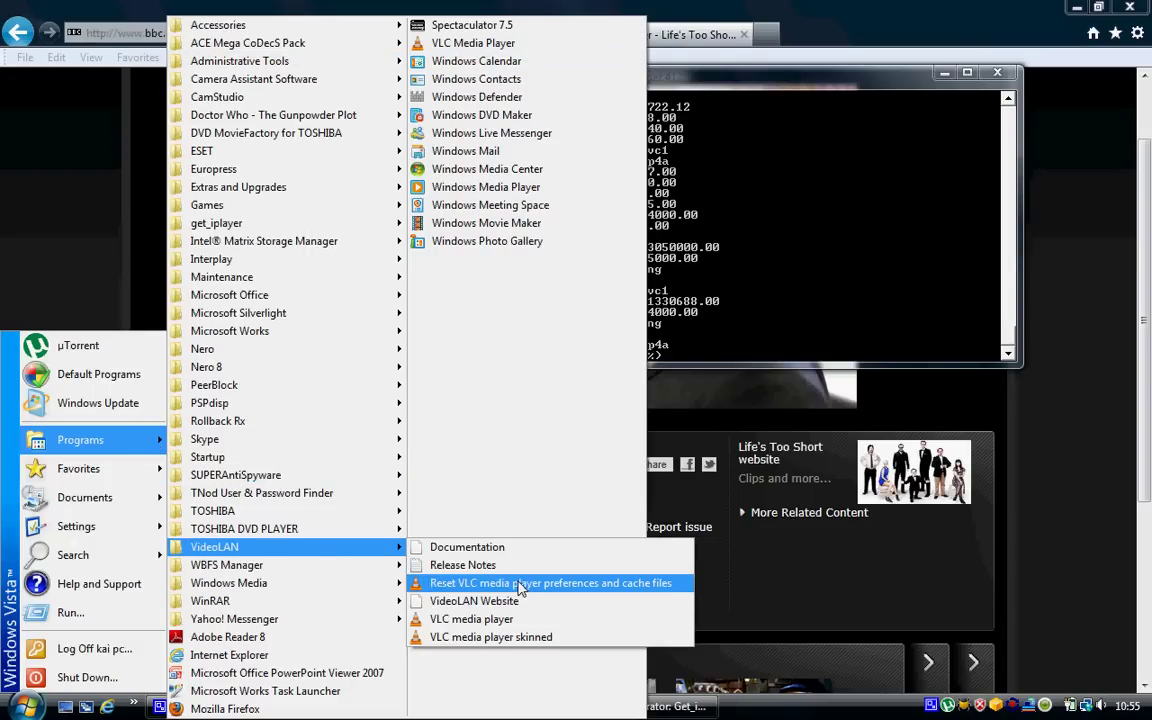
{"action": "left_click", "coordinate": [903, 329]}
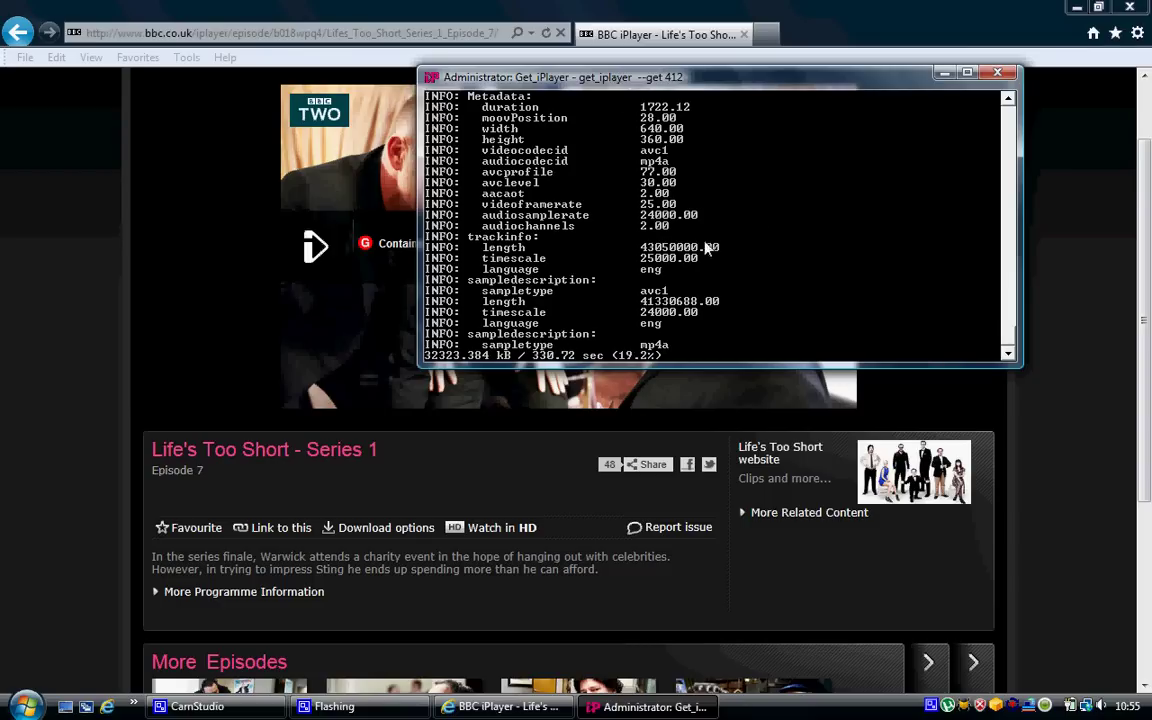
Open the desktop's iPlayer Recordings folder and play the Mimic recording in VLC
{"action": "left_click", "coordinate": [64, 706]}
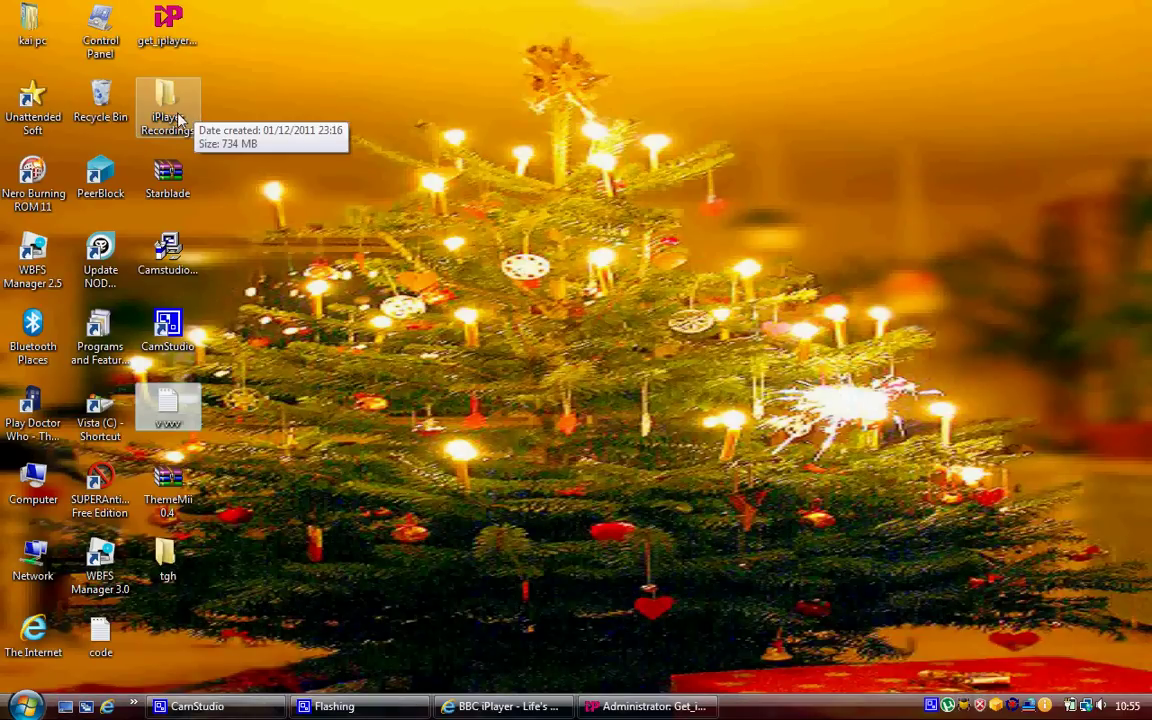
{"action": "double_click", "coordinate": [176, 118]}
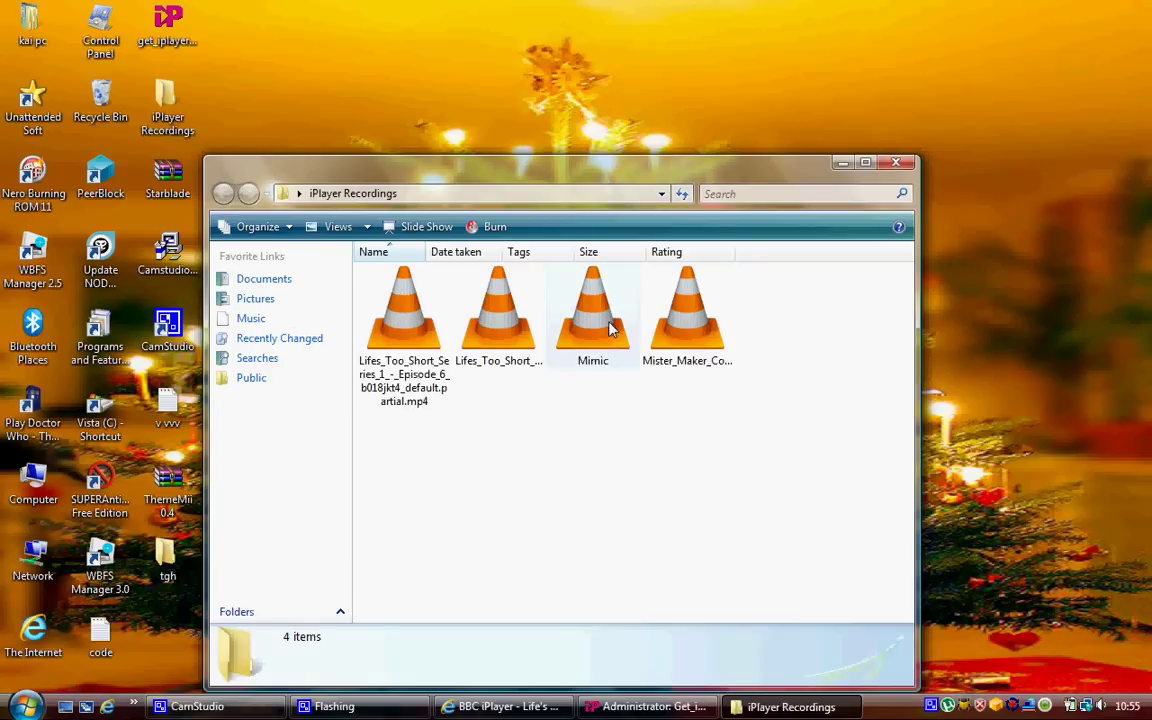
{"action": "left_click", "coordinate": [613, 318]}
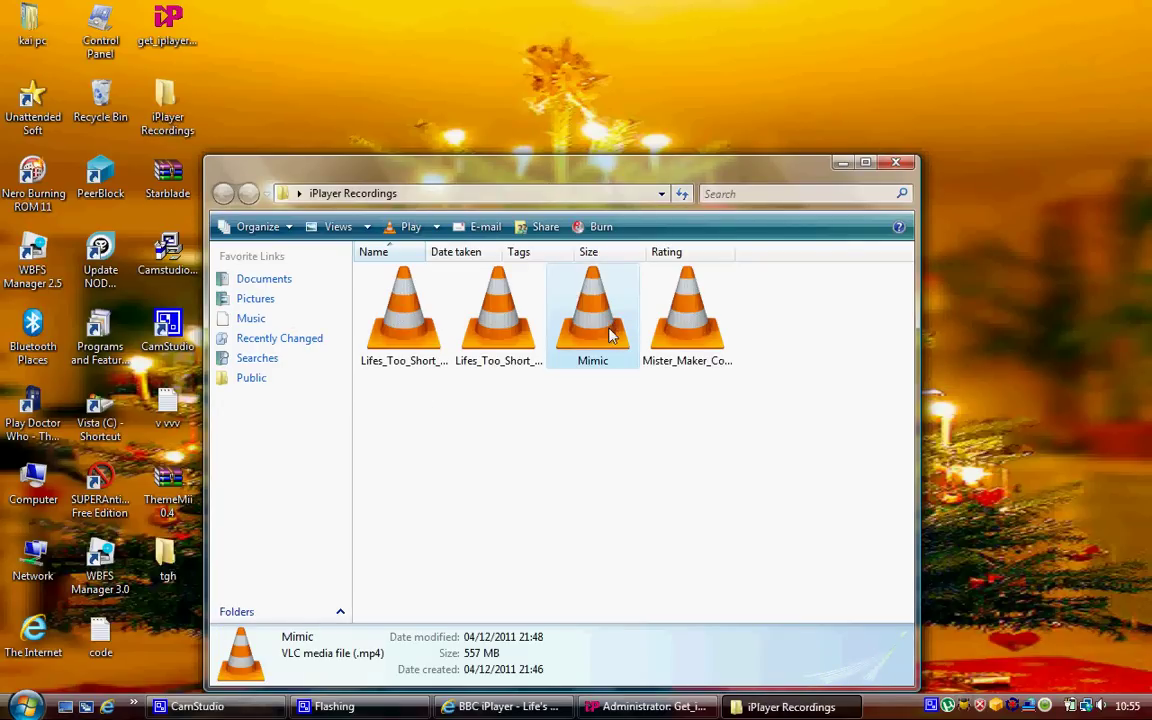
{"action": "double_click", "coordinate": [613, 318]}
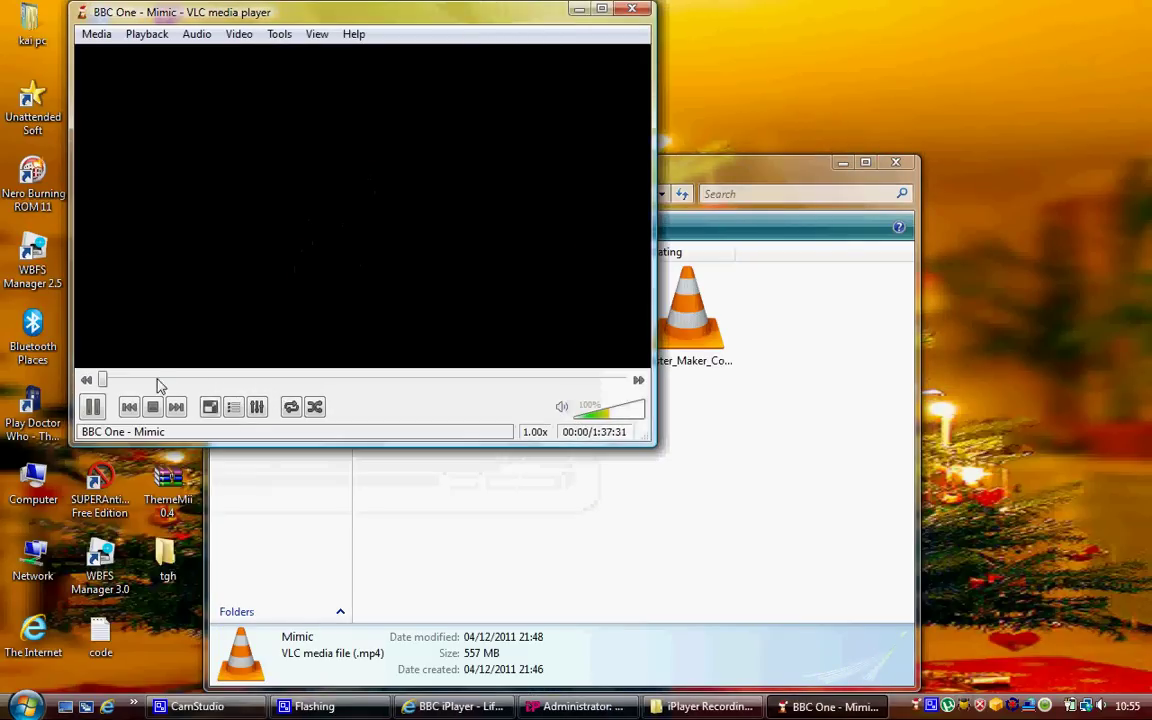
Skip Mimic ahead to about twenty minutes, then close VLC and the Recordings folder
{"action": "left_click", "coordinate": [157, 380]}
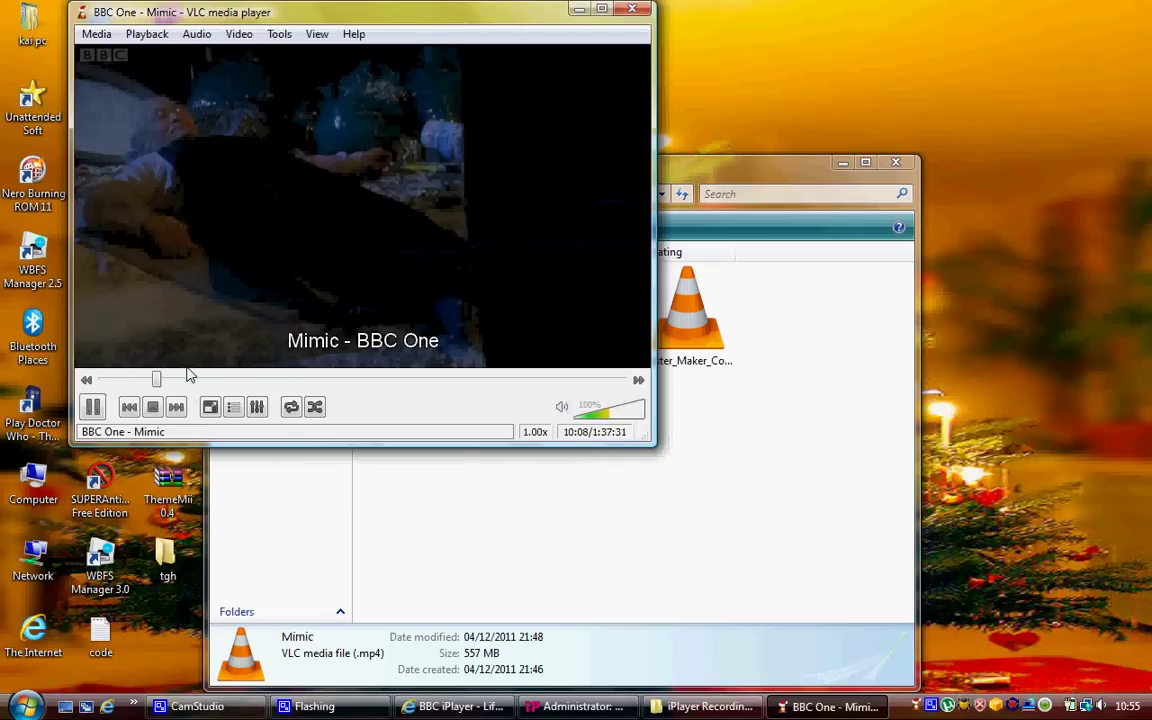
{"action": "left_click", "coordinate": [209, 380]}
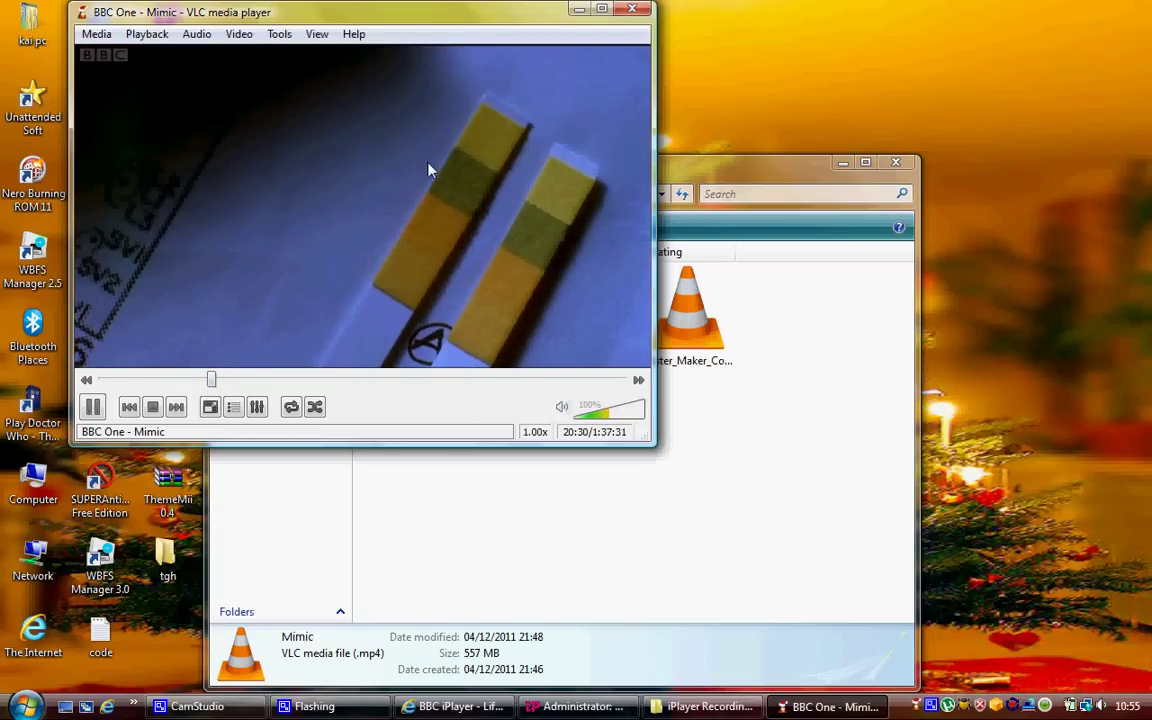
{"action": "left_click", "coordinate": [638, 11]}
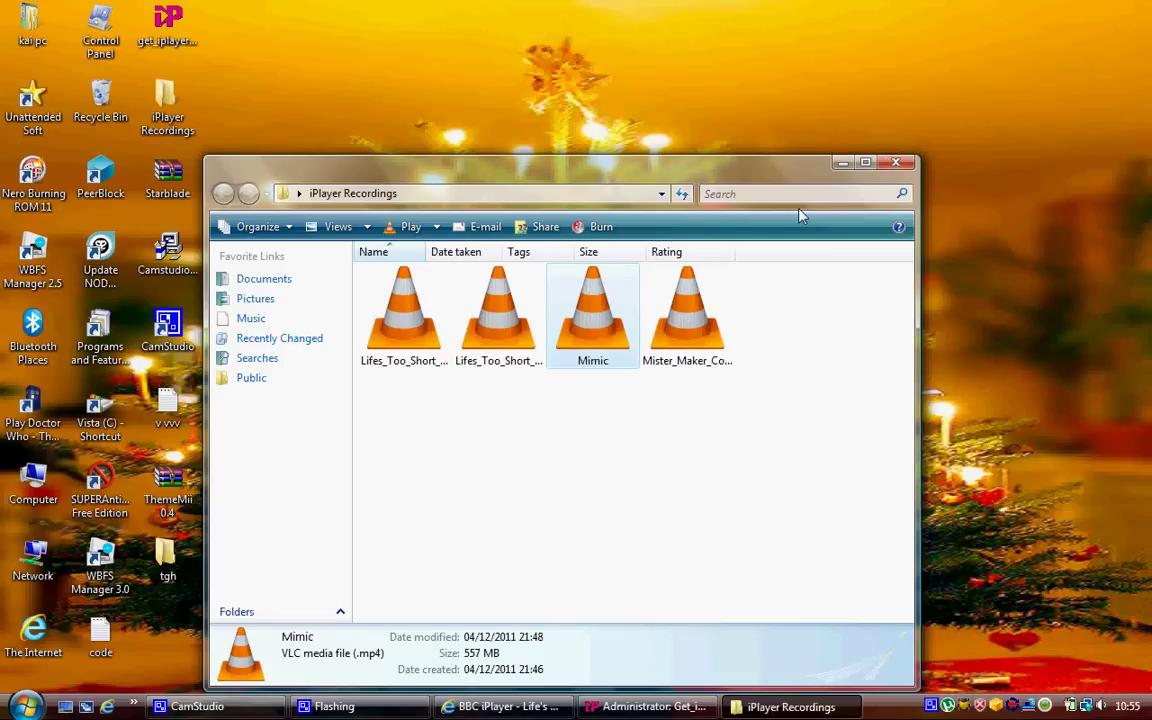
{"action": "left_click", "coordinate": [896, 162]}
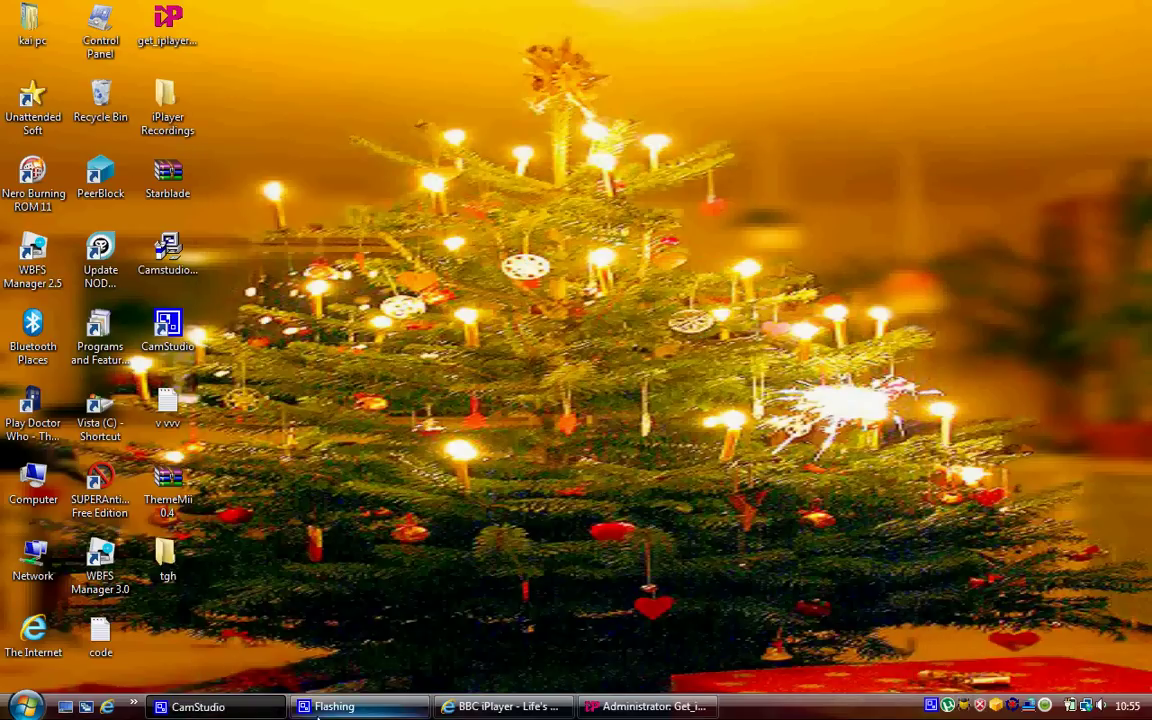
Bring the BBC iPlayer window forward and browse the get_iplayer Updates menu without launching anything
{"action": "left_click", "coordinate": [548, 711]}
{"action": "left_click", "coordinate": [24, 706]}
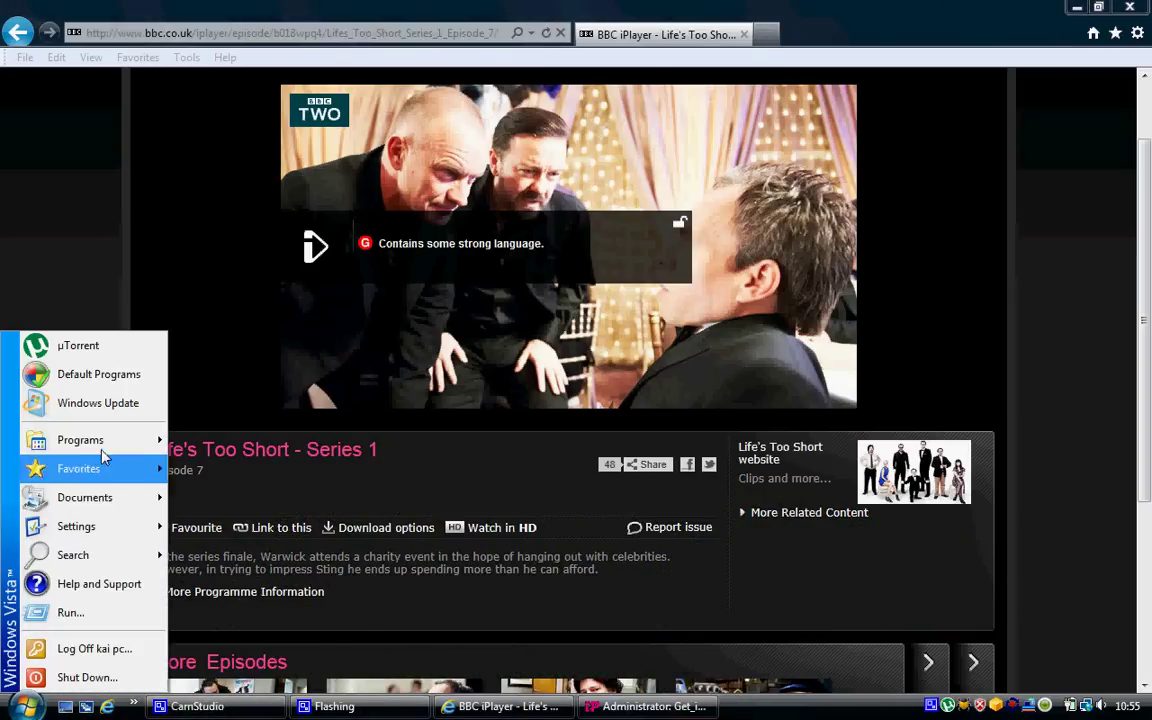
{"action": "mouse_move", "coordinate": [103, 442]}
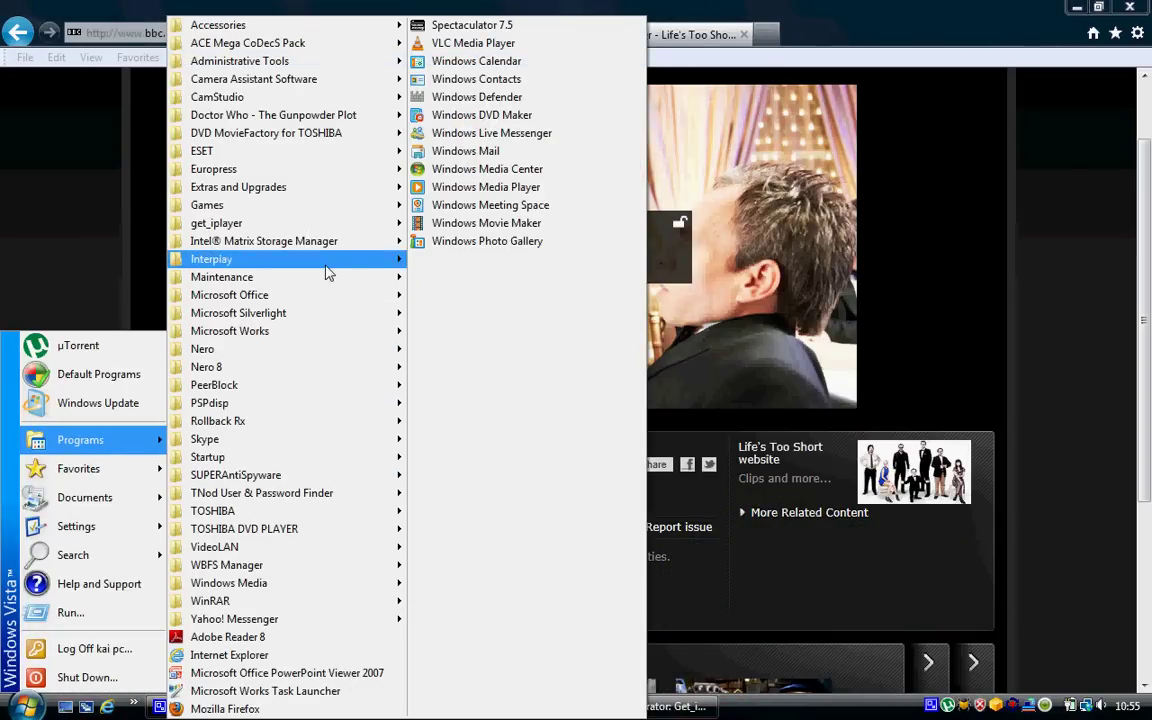
{"action": "mouse_move", "coordinate": [350, 224]}
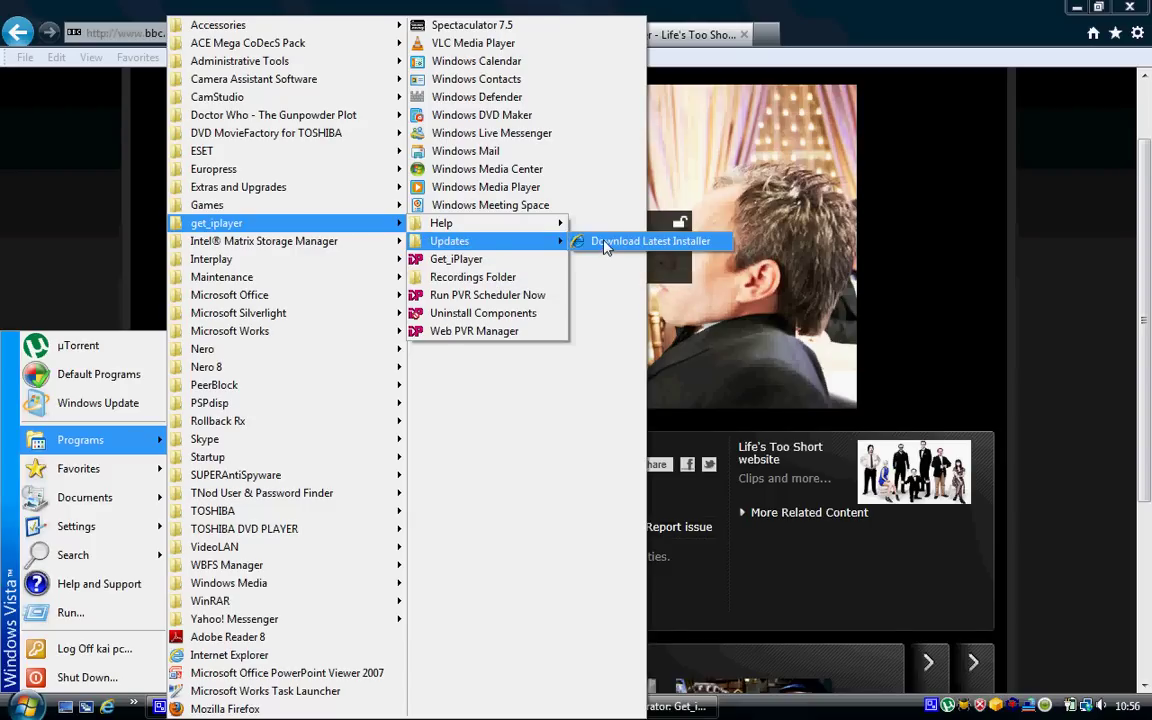
{"action": "left_click", "coordinate": [910, 326]}
{"action": "scroll", "coordinate": [895, 338], "scroll_direction": "up", "scroll_amount": 2}
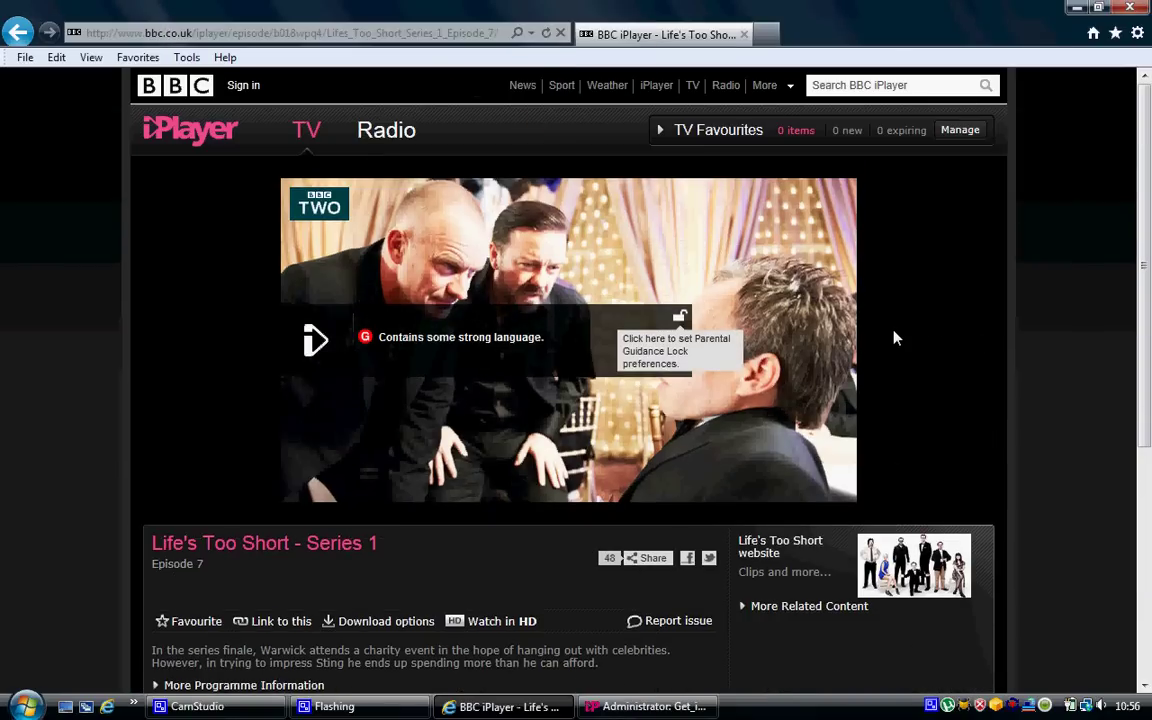
Go back to the iPlayer home page and browse BBC One's 21/12/2011 schedule
{"action": "left_click", "coordinate": [17, 33]}
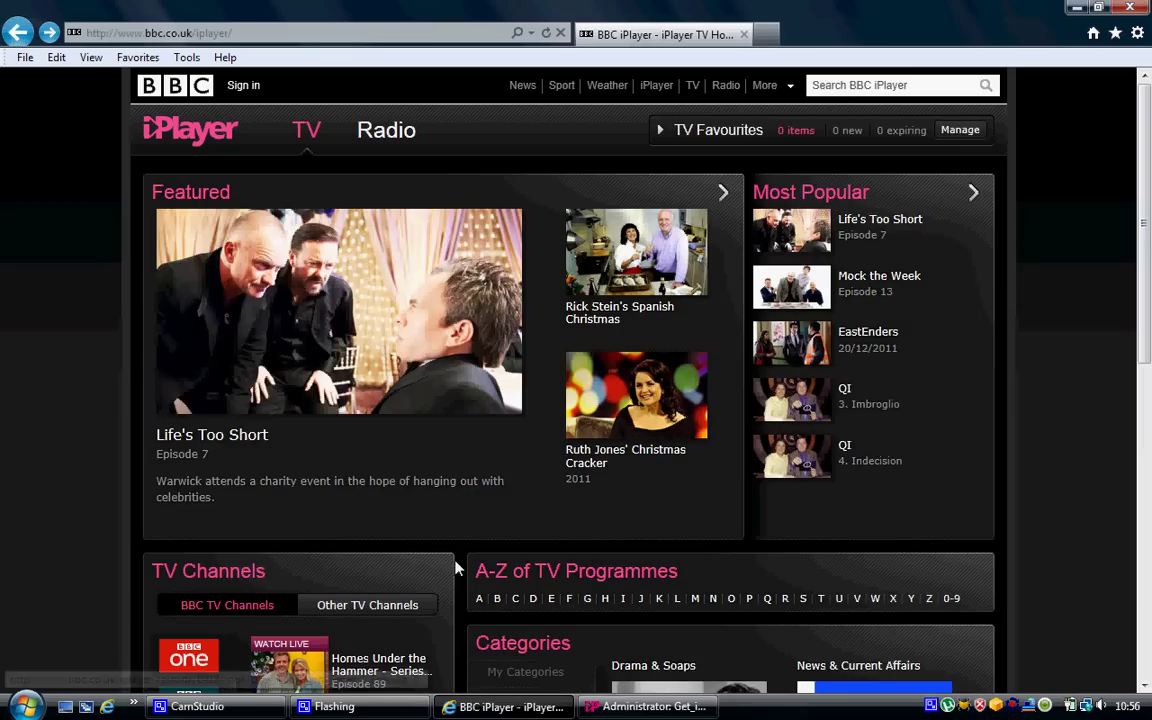
{"action": "scroll", "coordinate": [400, 500], "scroll_direction": "down", "scroll_amount": 3}
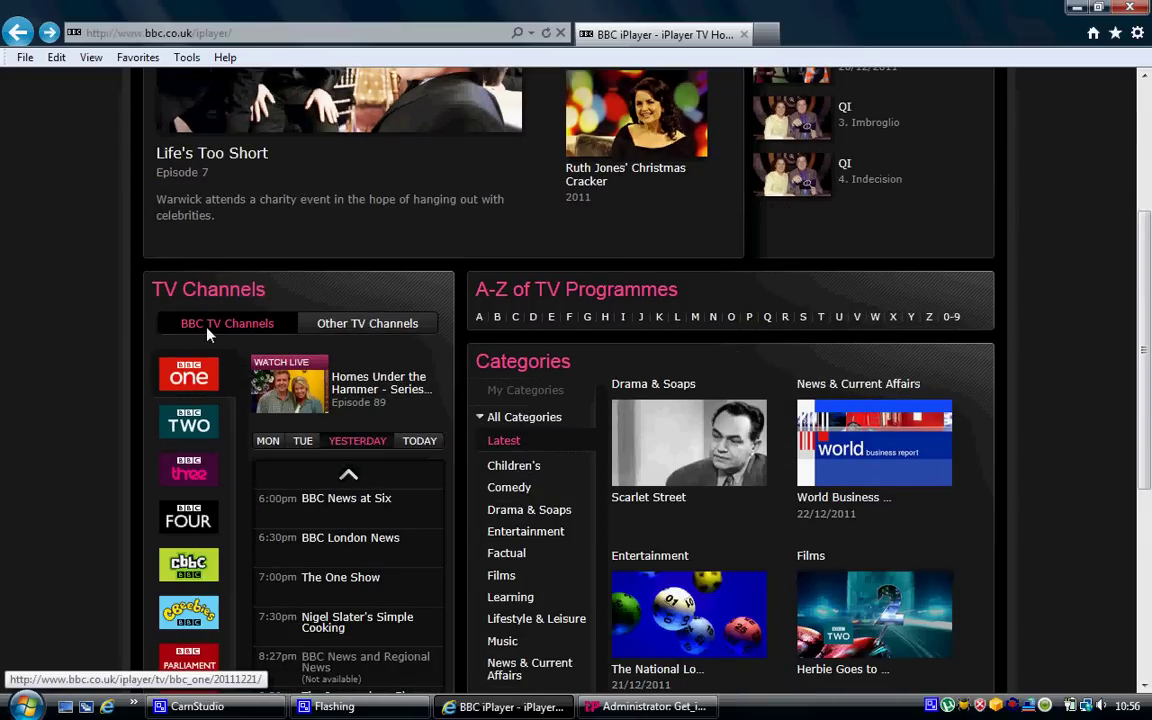
{"action": "left_click", "coordinate": [188, 384]}
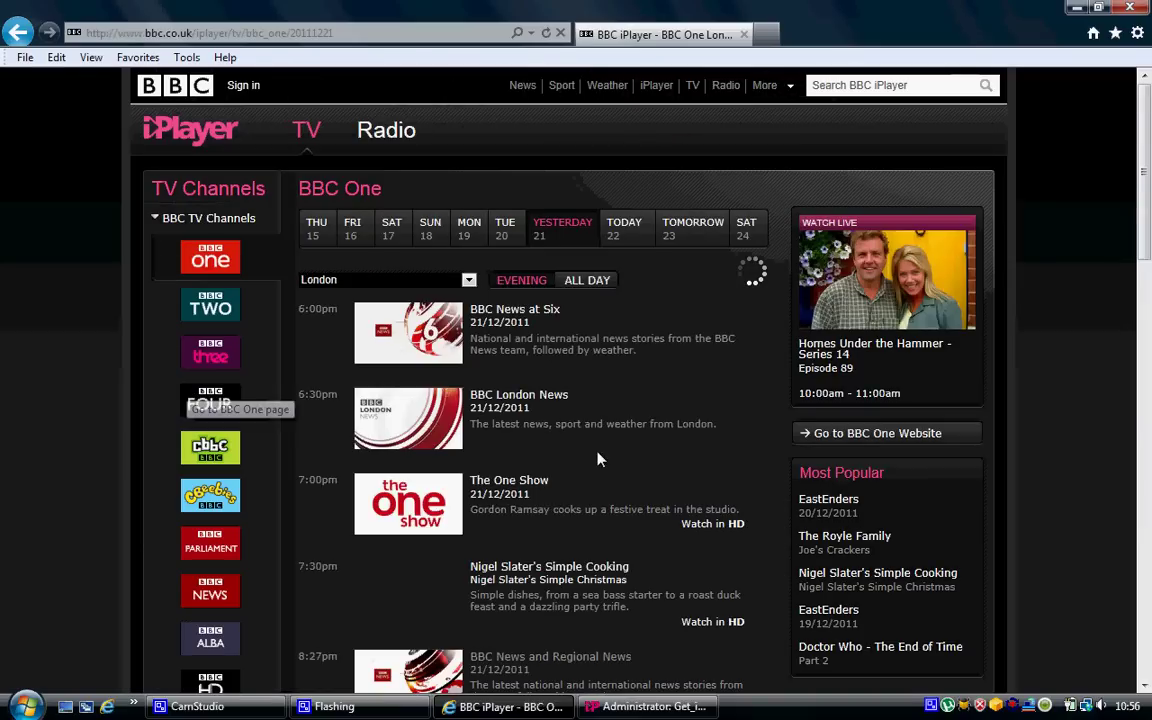
{"action": "scroll", "coordinate": [598, 445], "scroll_direction": "down", "scroll_amount": 5}
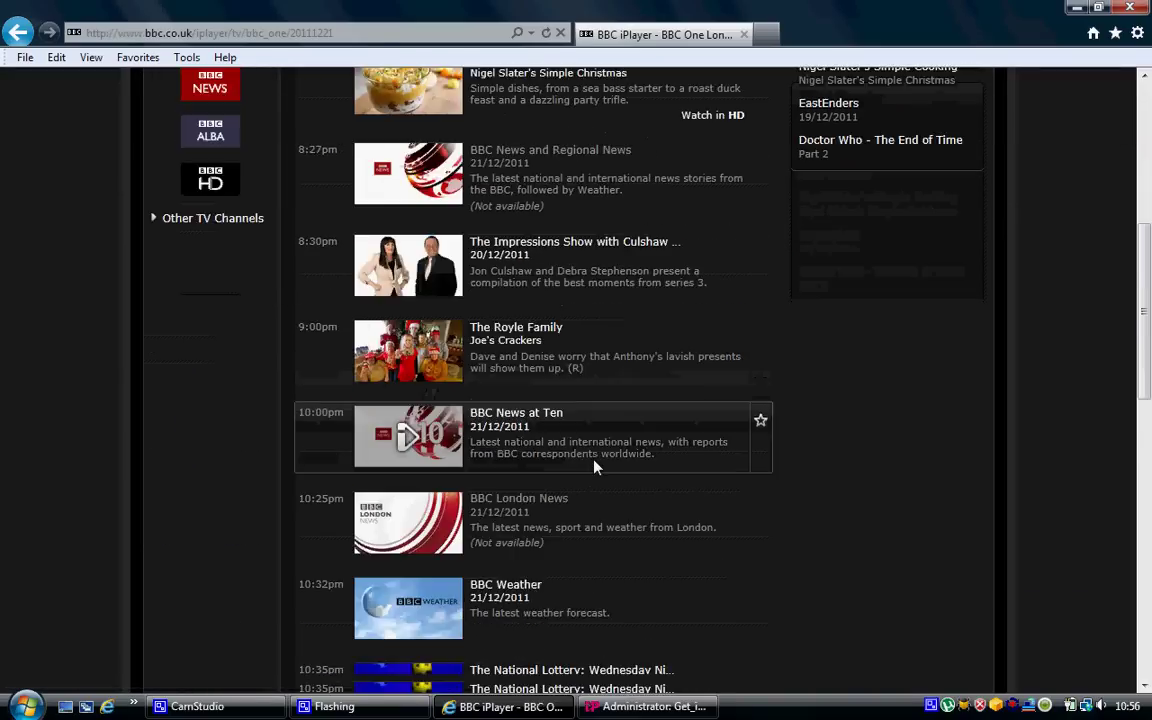
{"action": "scroll", "coordinate": [594, 466], "scroll_direction": "down", "scroll_amount": 2}
{"action": "scroll", "coordinate": [620, 429], "scroll_direction": "down", "scroll_amount": 3}
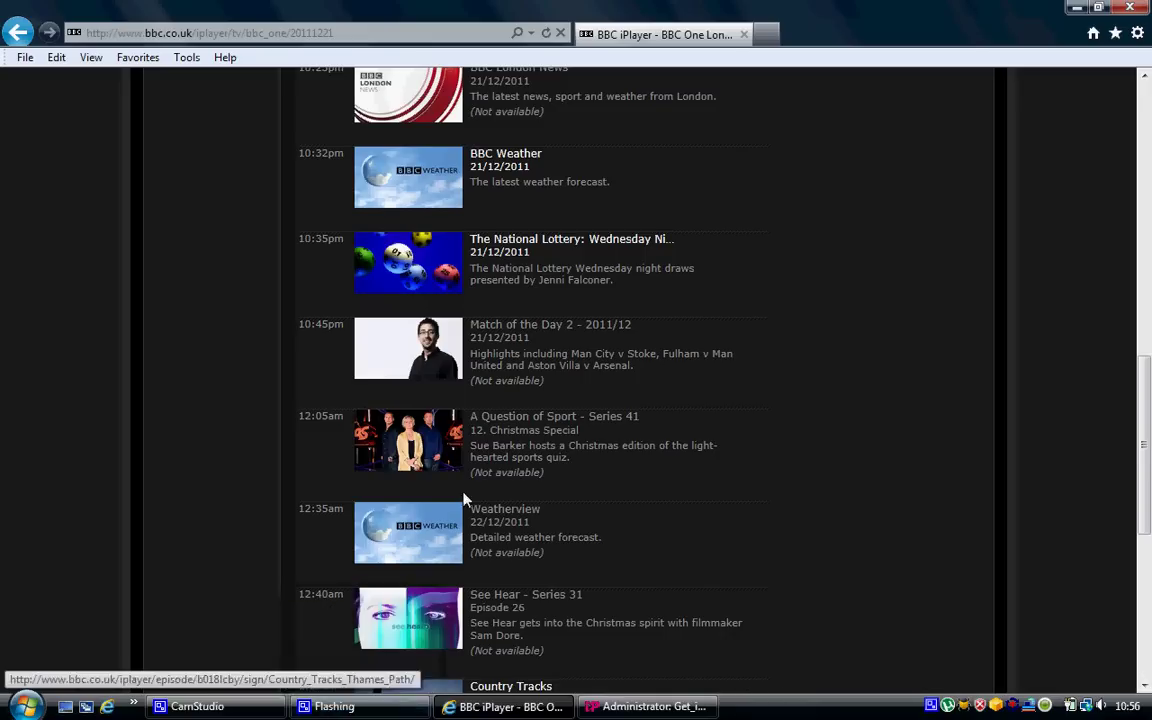
Check the Episode 7 download progress (57.4%) and return to the browser
{"action": "left_click", "coordinate": [650, 706]}
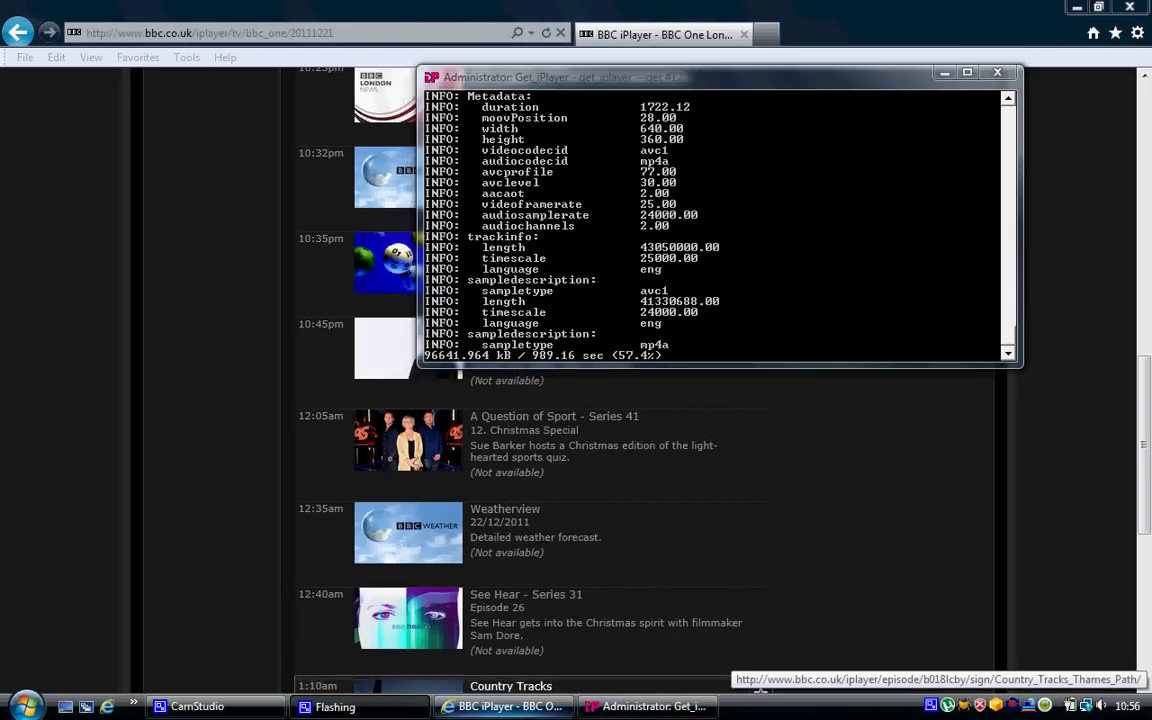
{"action": "left_click", "coordinate": [510, 686]}
{"action": "left_click", "coordinate": [195, 706]}
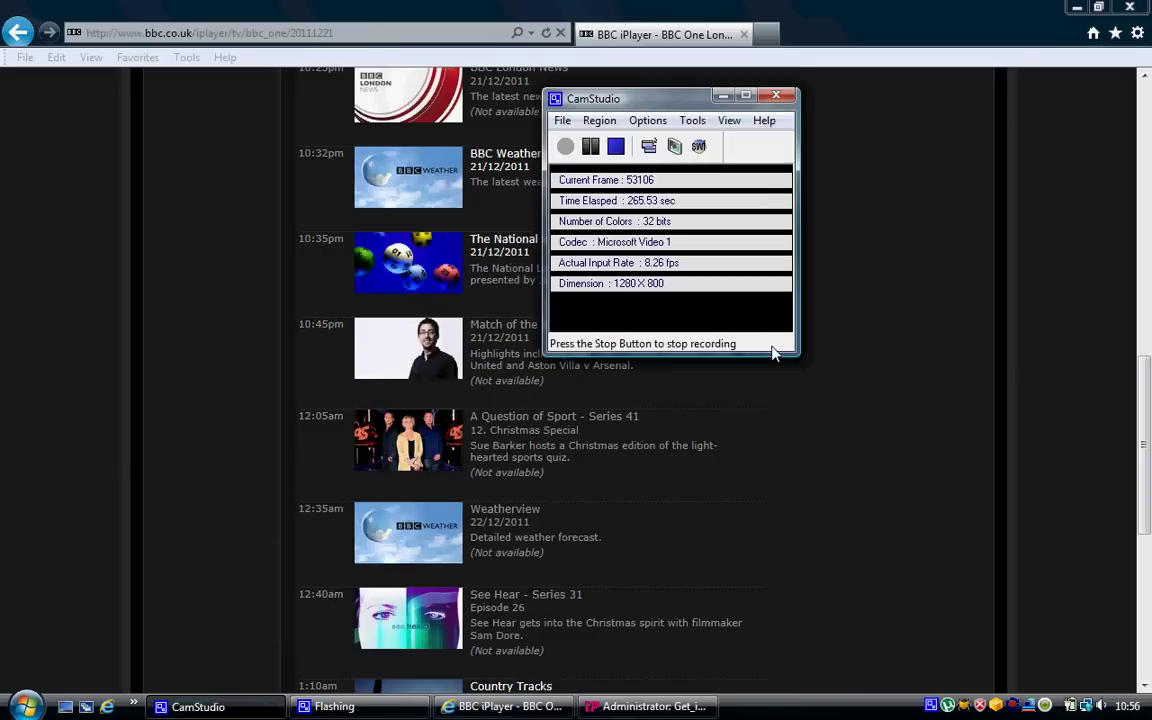